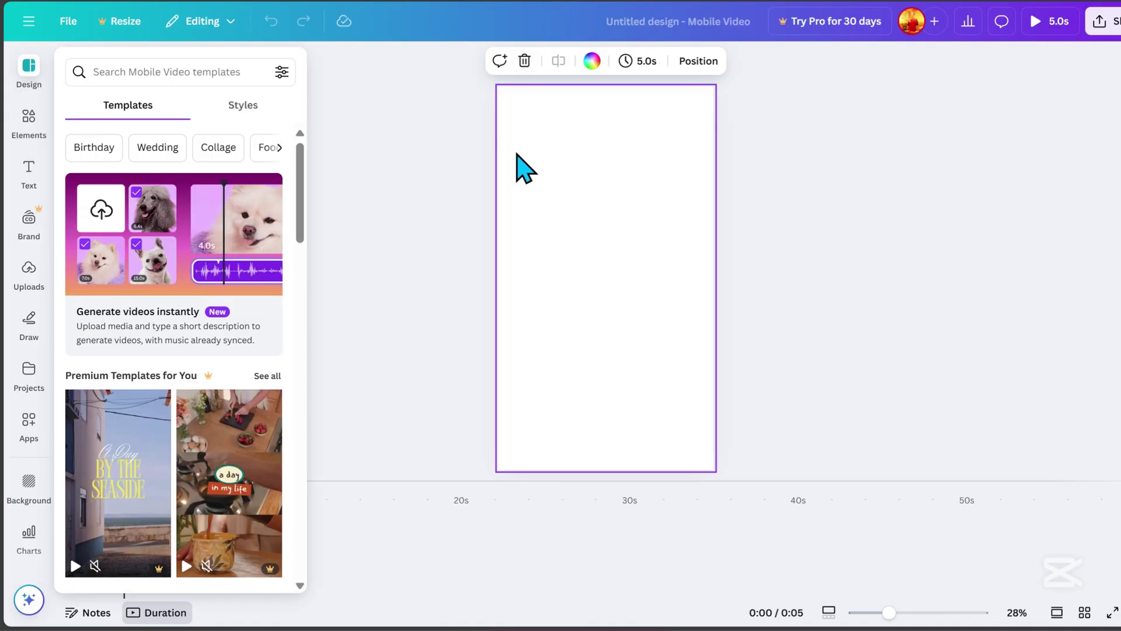
# Set the page background colour to black (#000000)
pyautogui.click(594, 62)
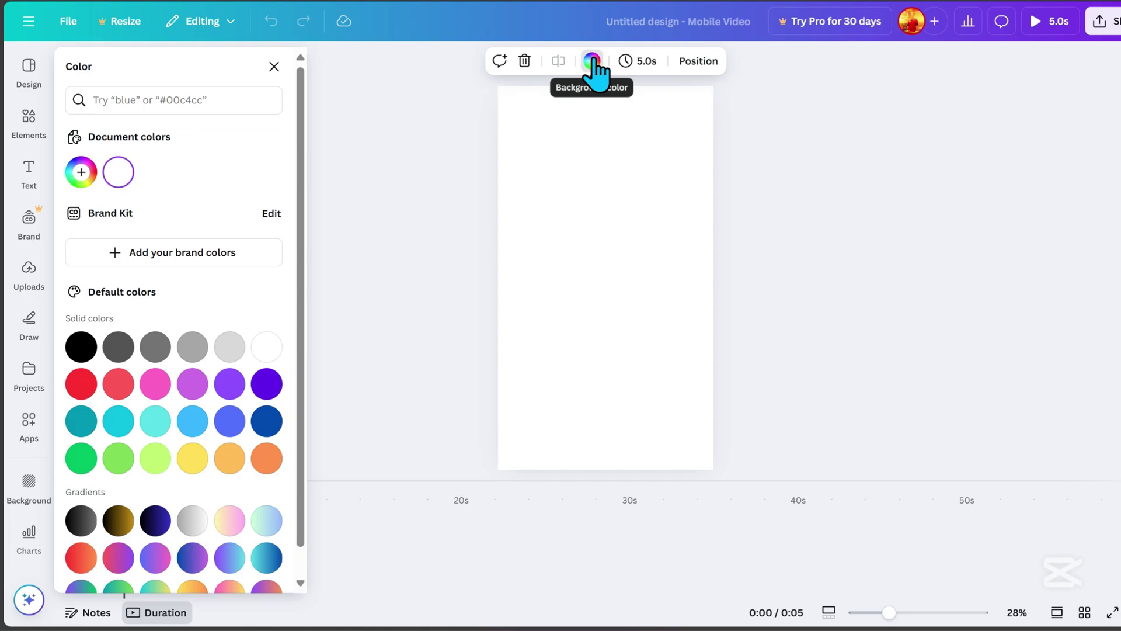
pyautogui.click(81, 173)
pyautogui.click(80, 312)
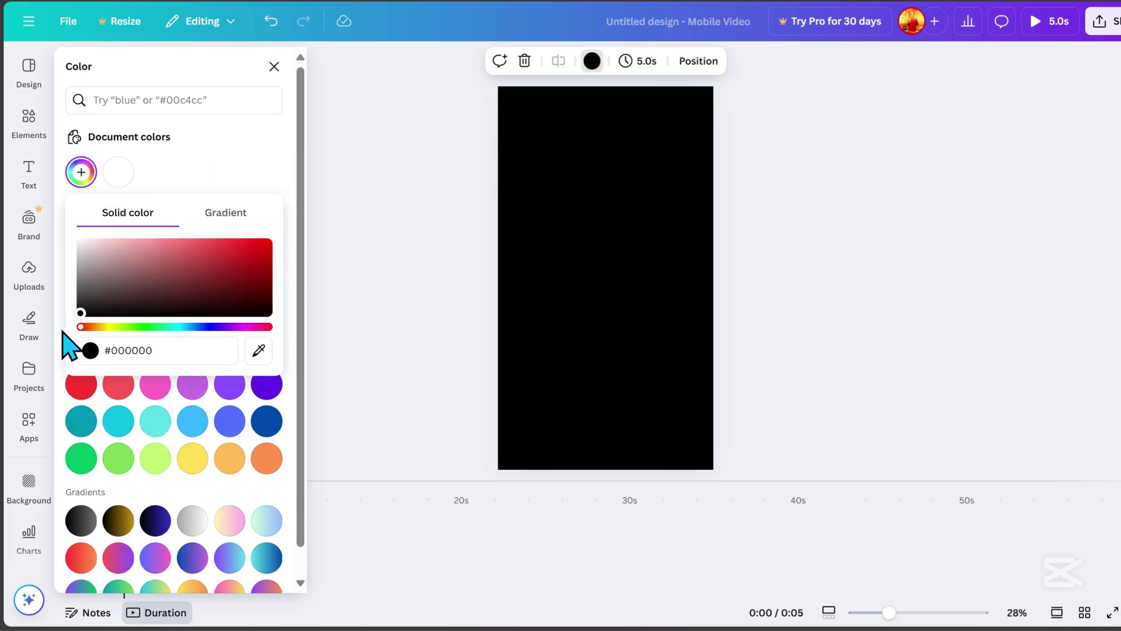
# Add a 'line background' grid graphic from Elements and enlarge it to cover the page
pyautogui.click(28, 122)
pyautogui.click(110, 66)
pyautogui.write('li')
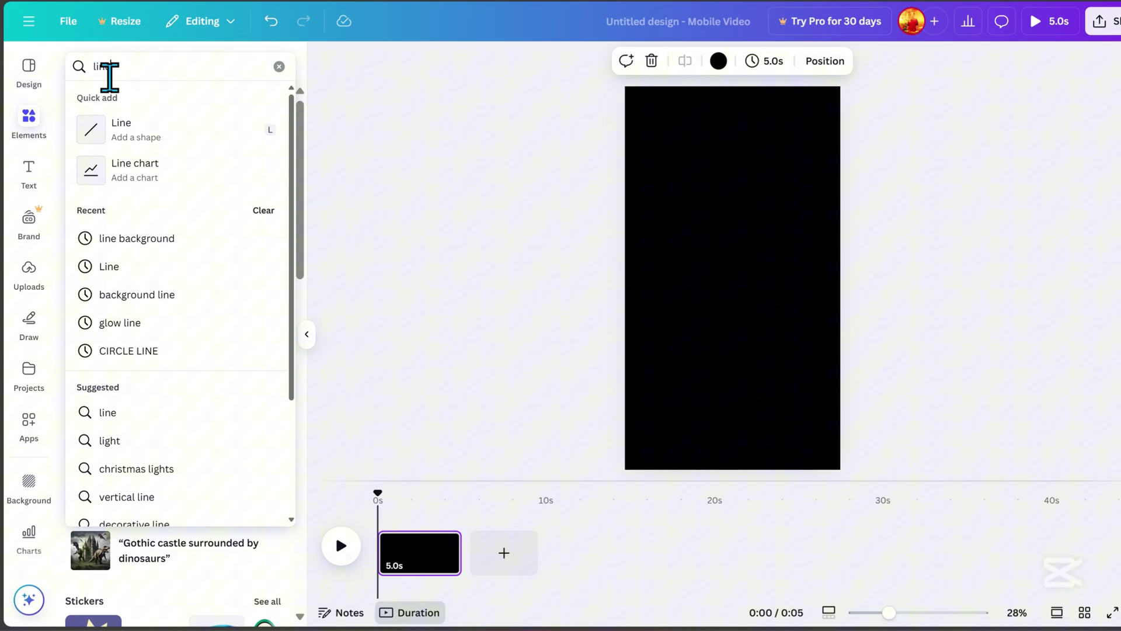
pyautogui.write('ne background')
pyautogui.press('Return')
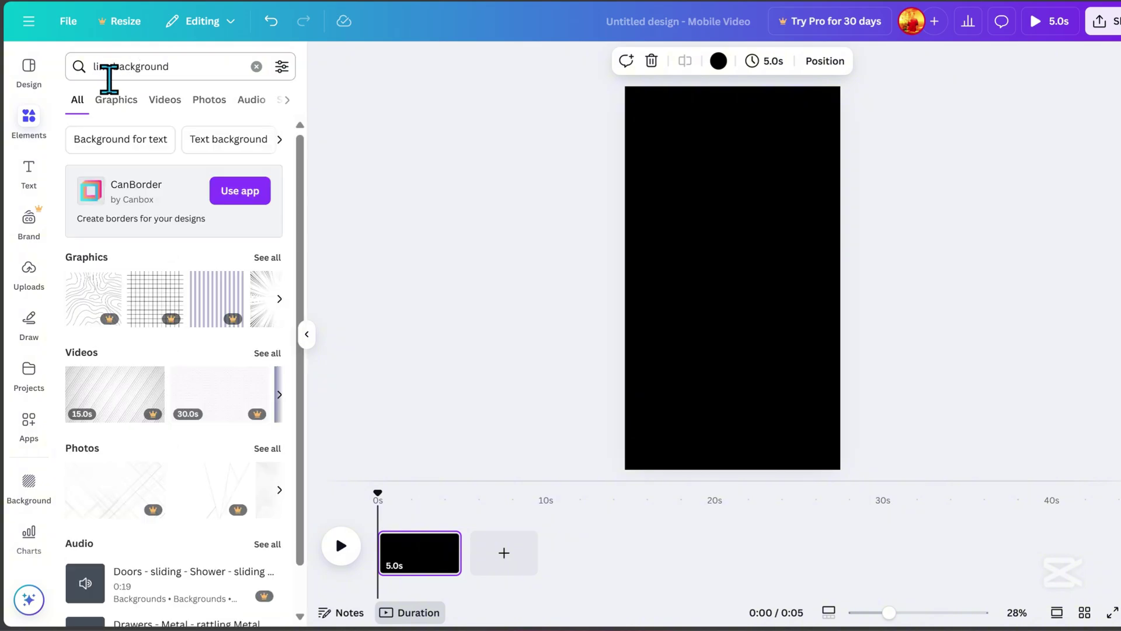
pyautogui.click(116, 100)
pyautogui.scroll(-3, 211, 395)
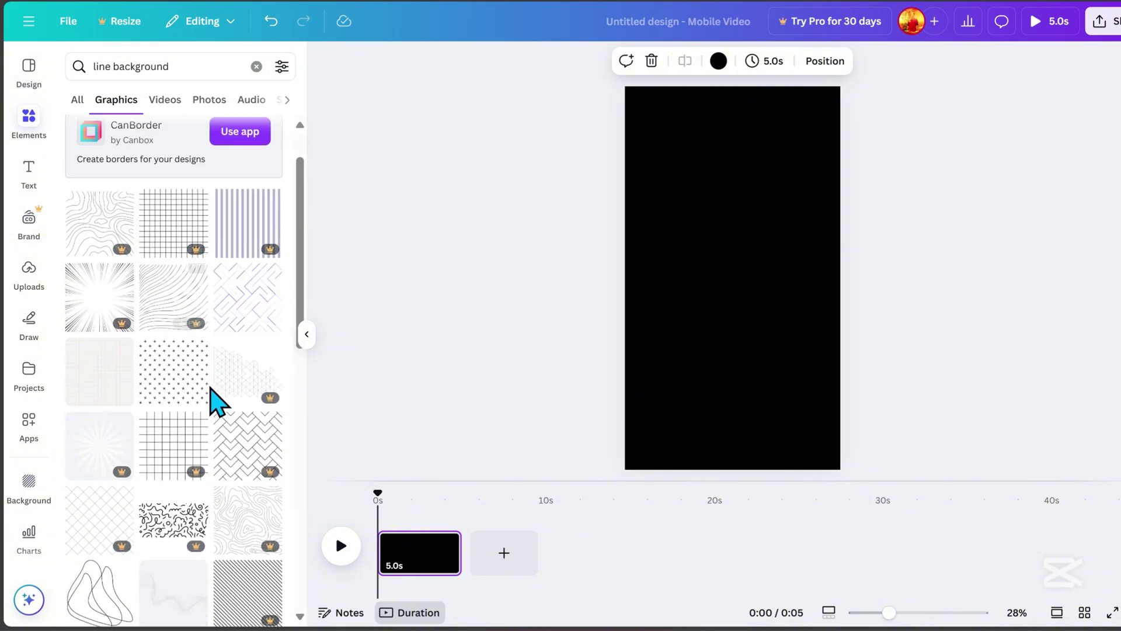
pyautogui.click(100, 272)
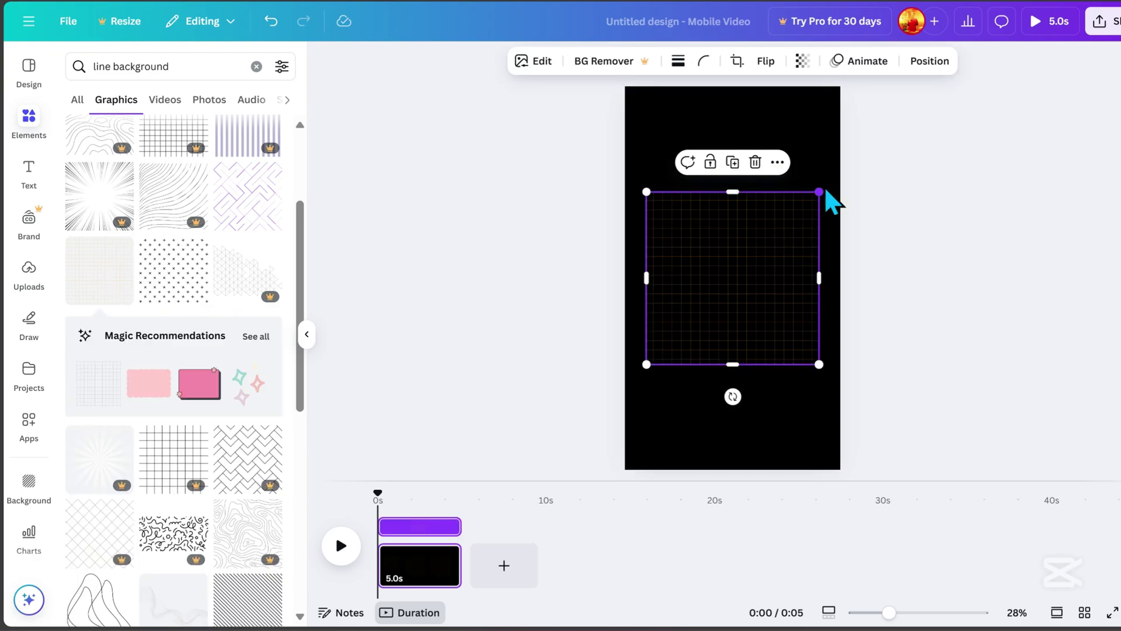
pyautogui.moveTo(820, 191); pyautogui.dragTo(1078, 70)
pyautogui.click(862, 399)
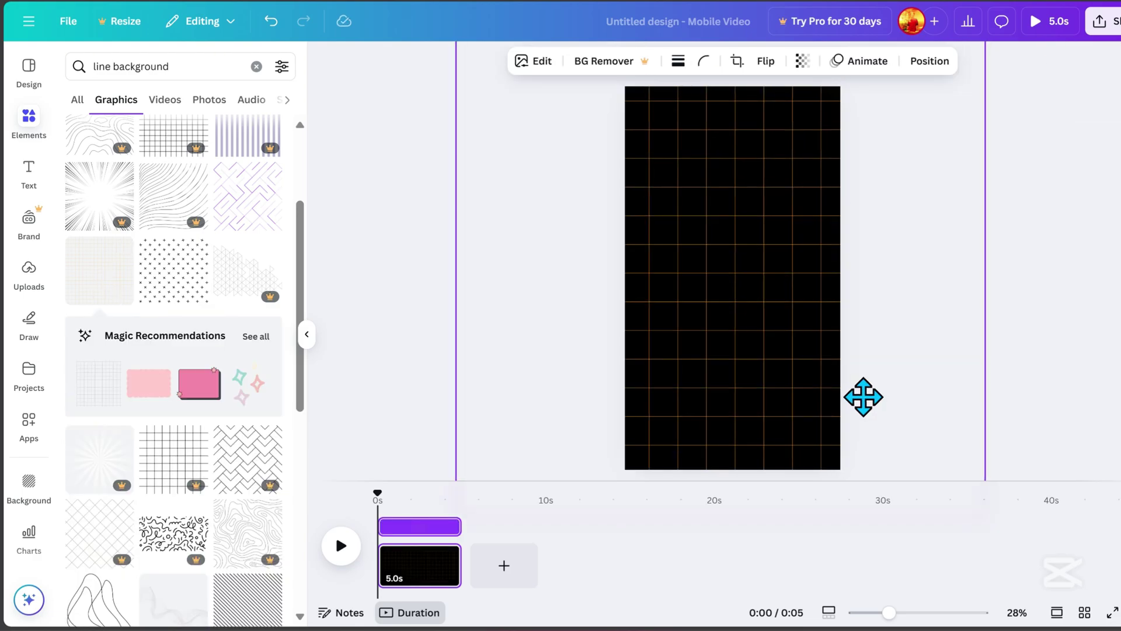
# Add a golden 'glow' graphic, enlarged and centred to fill the page
pyautogui.click(132, 66)
pyautogui.write('glow')
pyautogui.press('Return')
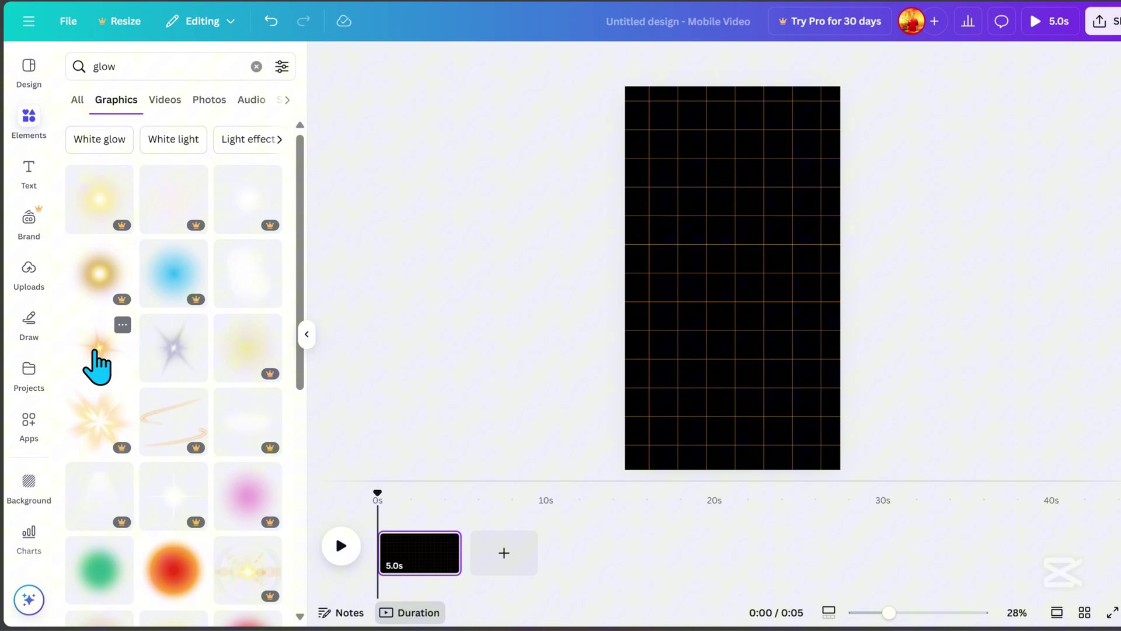
pyautogui.click(100, 348)
pyautogui.moveTo(820, 208); pyautogui.dragTo(1100, 57)
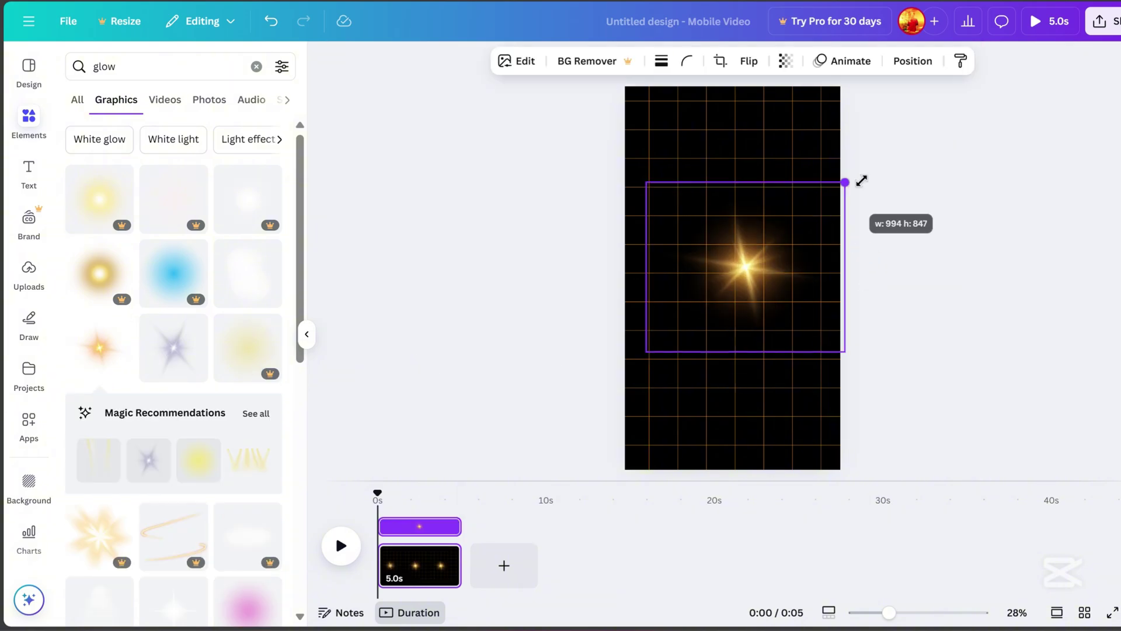
pyautogui.moveTo(963, 176)
pyautogui.mouseDown()
pyautogui.moveTo(835, 406)
pyautogui.moveTo(792, 371)
pyautogui.mouseUp()
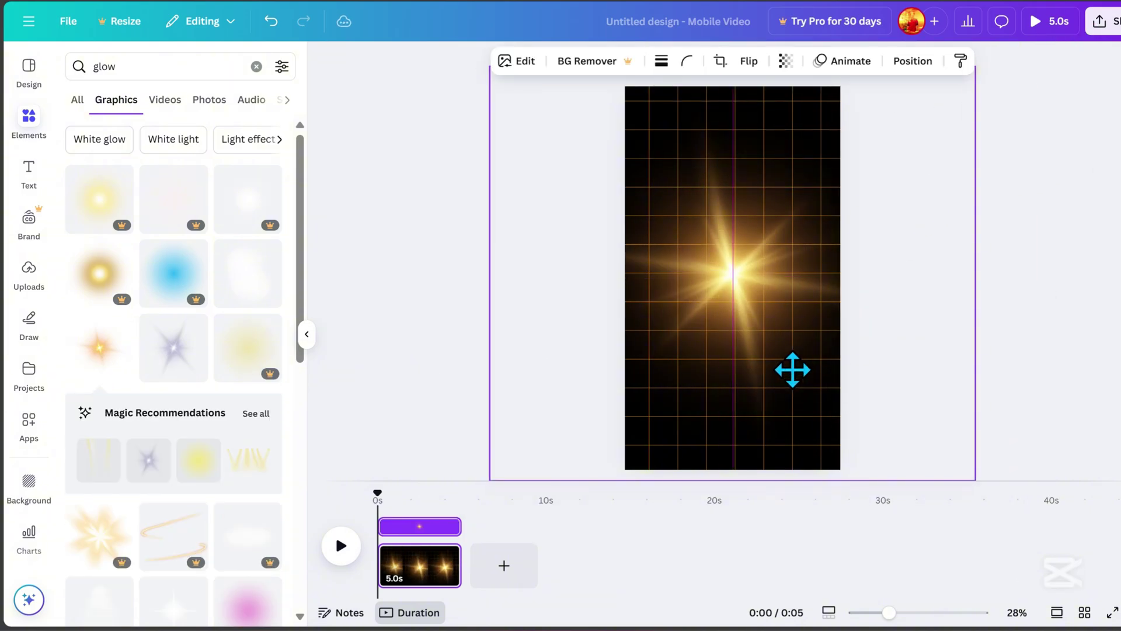
# Add an animated Earth graphic, filtering the 'earth' search to animated results
pyautogui.doubleClick(105, 66)
pyautogui.write('earth')
pyautogui.press('Return')
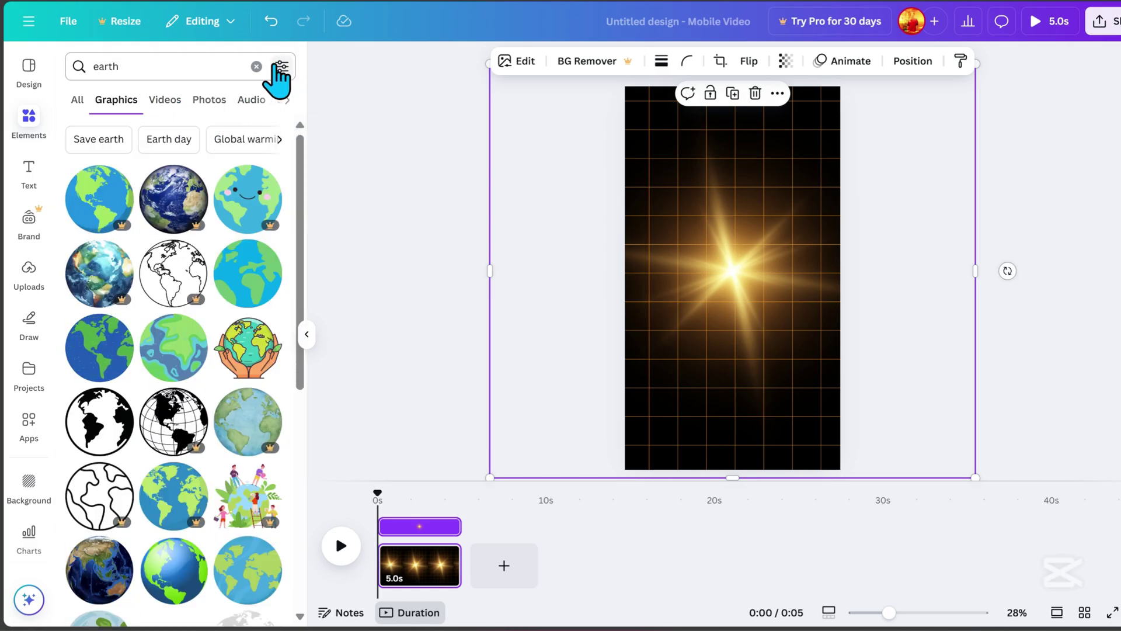
pyautogui.click(281, 66)
pyautogui.click(86, 335)
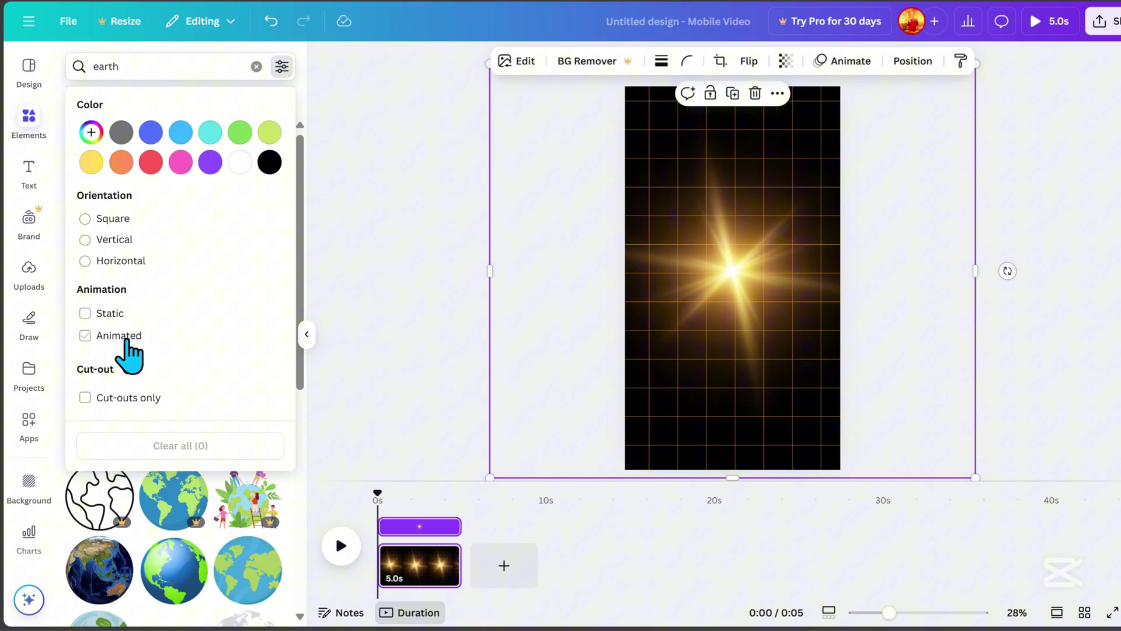
pyautogui.click(403, 359)
pyautogui.click(99, 274)
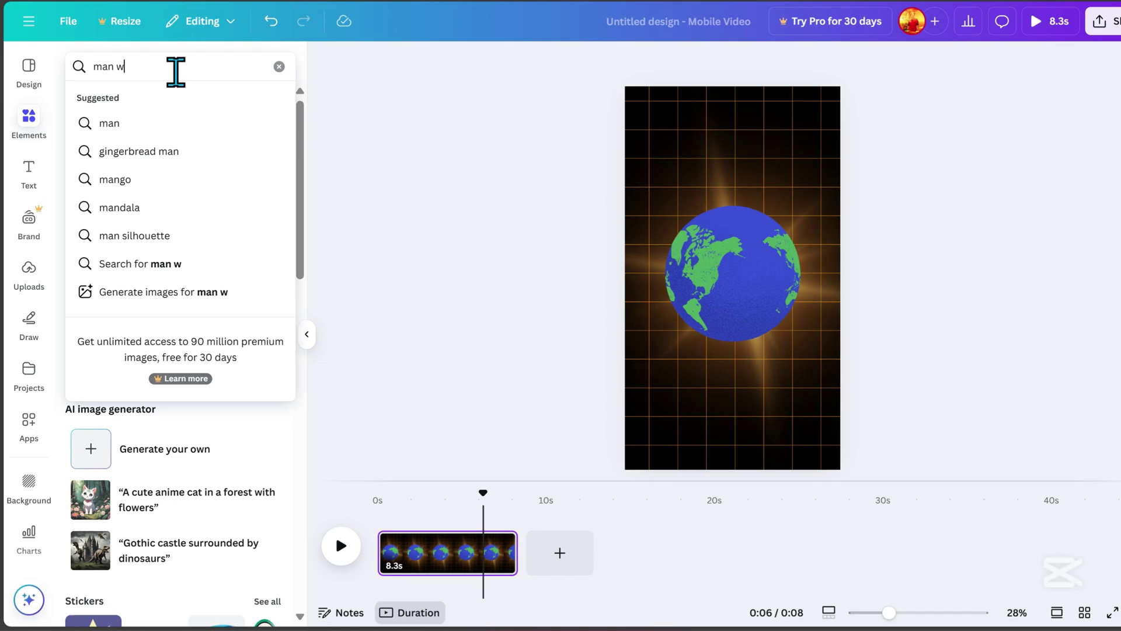
pyautogui.write('alking')
# Add a 'man walking' graphic, shrunk and placed standing on top of the Earth
pyautogui.click(136, 99)
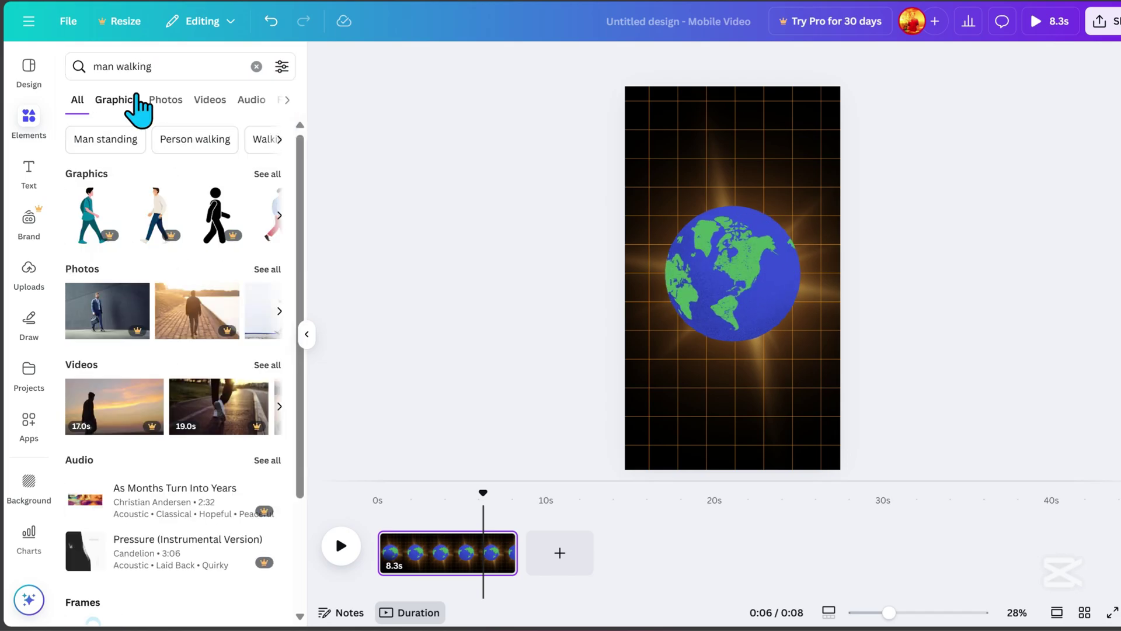
pyautogui.click(248, 274)
pyautogui.moveTo(818, 155); pyautogui.dragTo(755, 211)
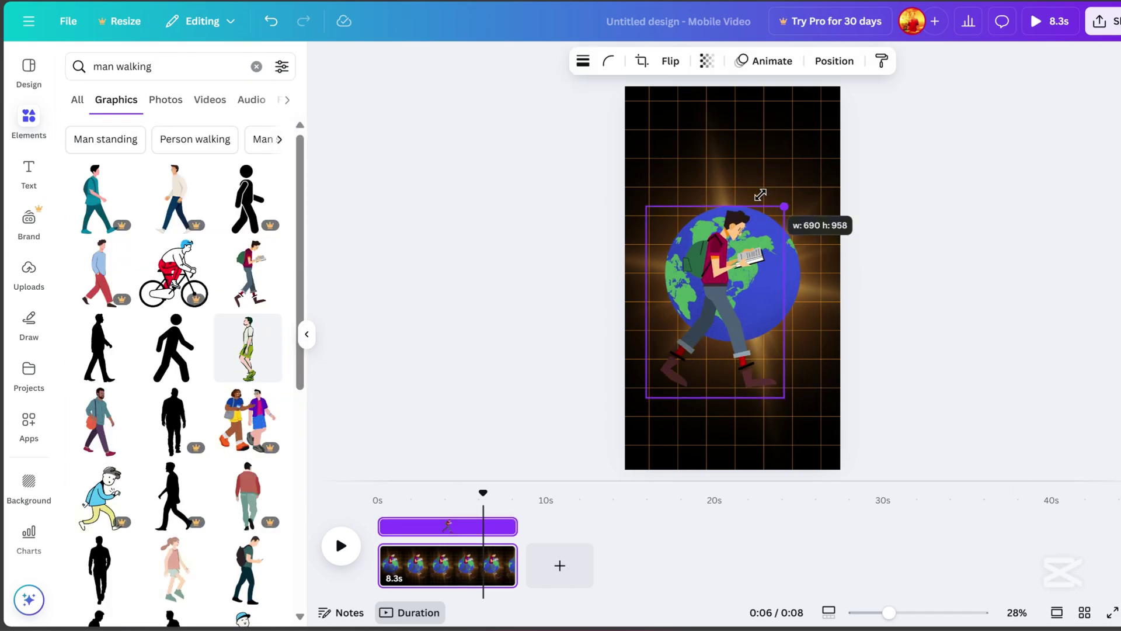
pyautogui.click(29, 172)
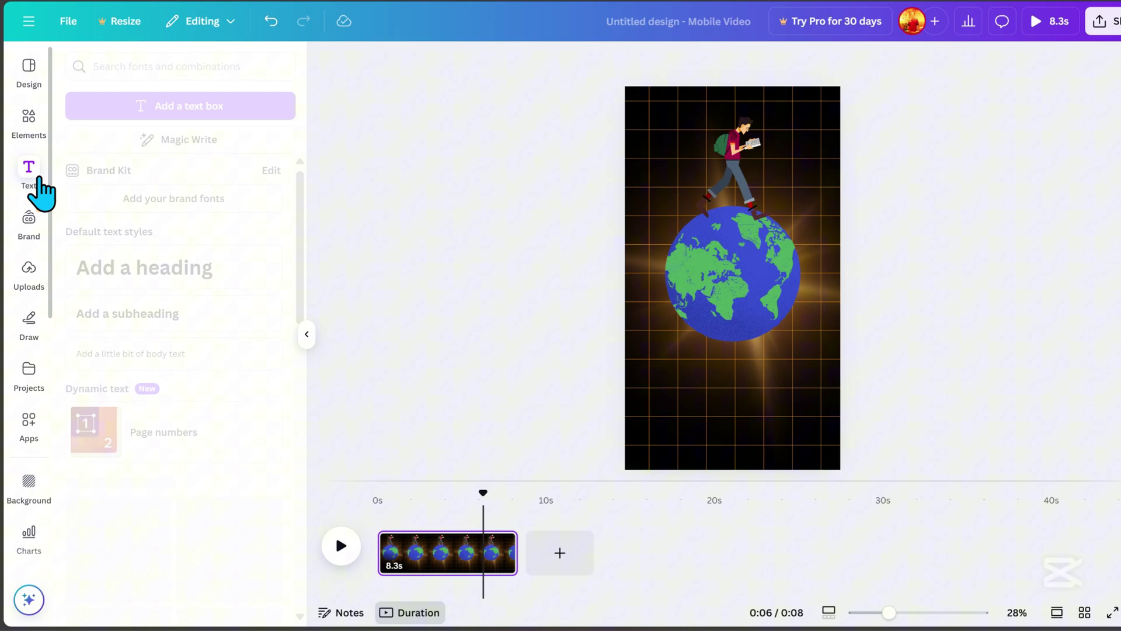
# Add the quote as a white Norwester subheading positioned below the Earth
pyautogui.click(136, 313)
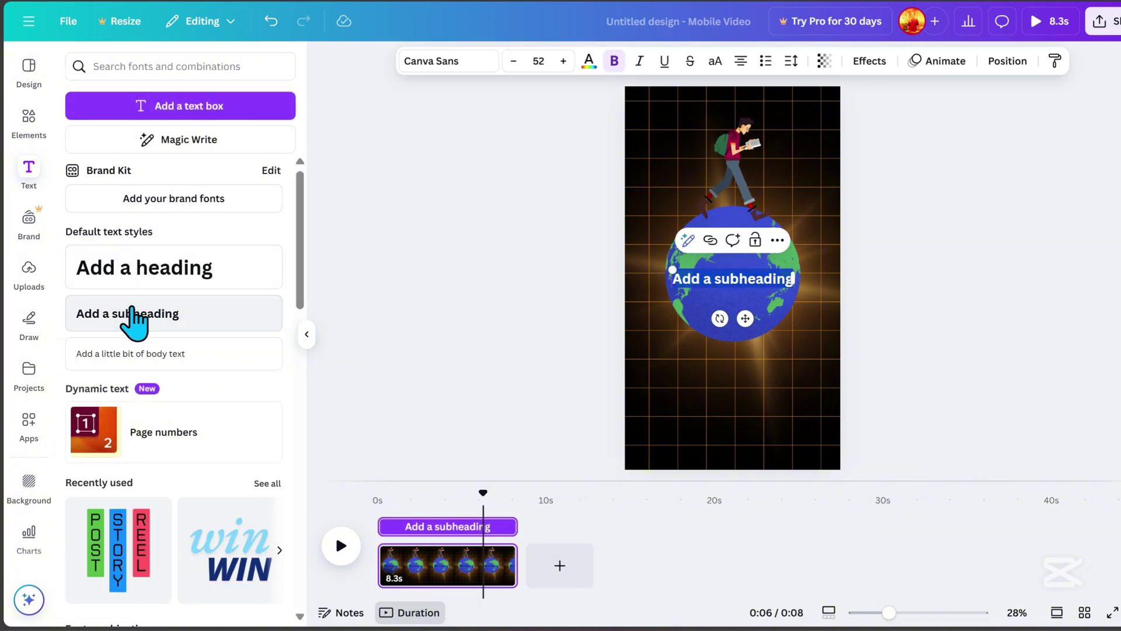
pyautogui.write('"Before you leave this world, you MUST know this!"')
pyautogui.click(590, 61)
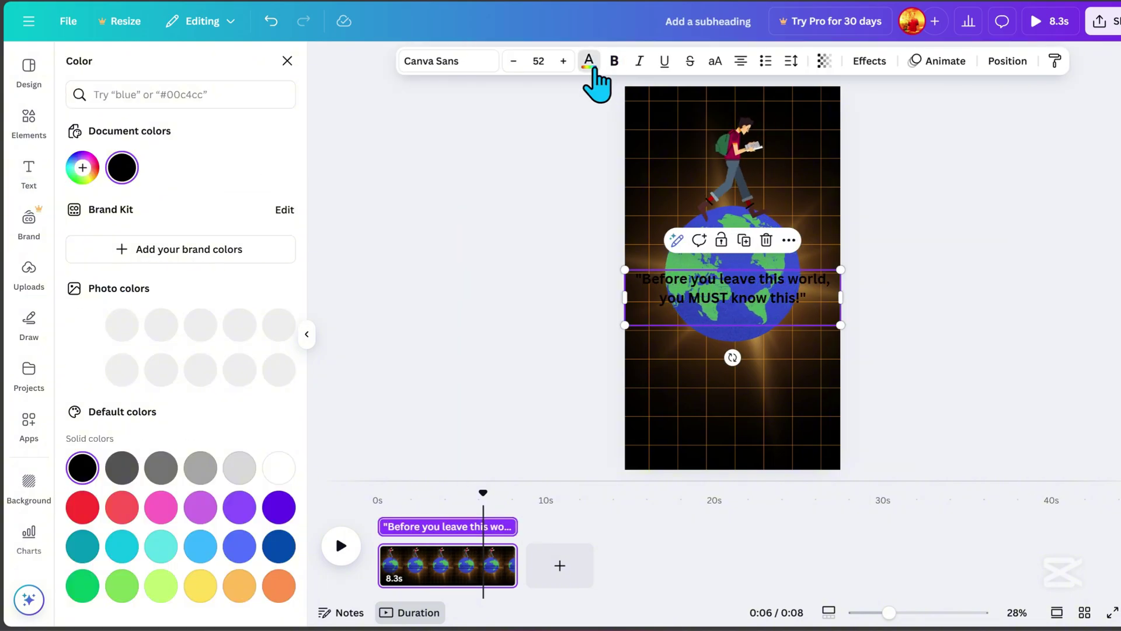
pyautogui.click(83, 167)
pyautogui.click(80, 207)
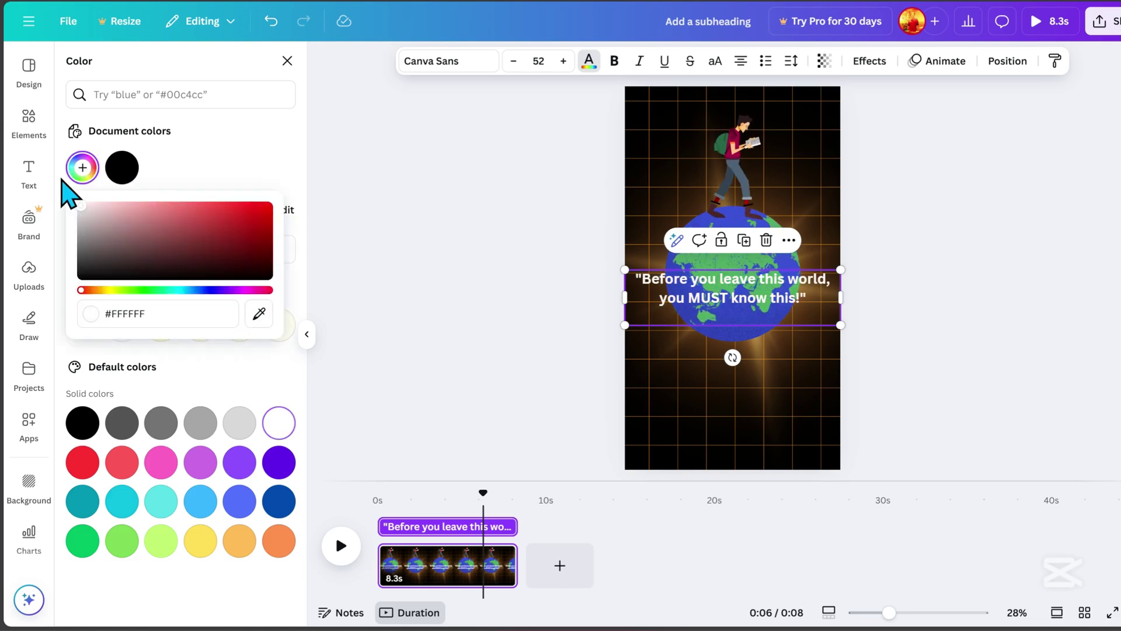
pyautogui.click(429, 61)
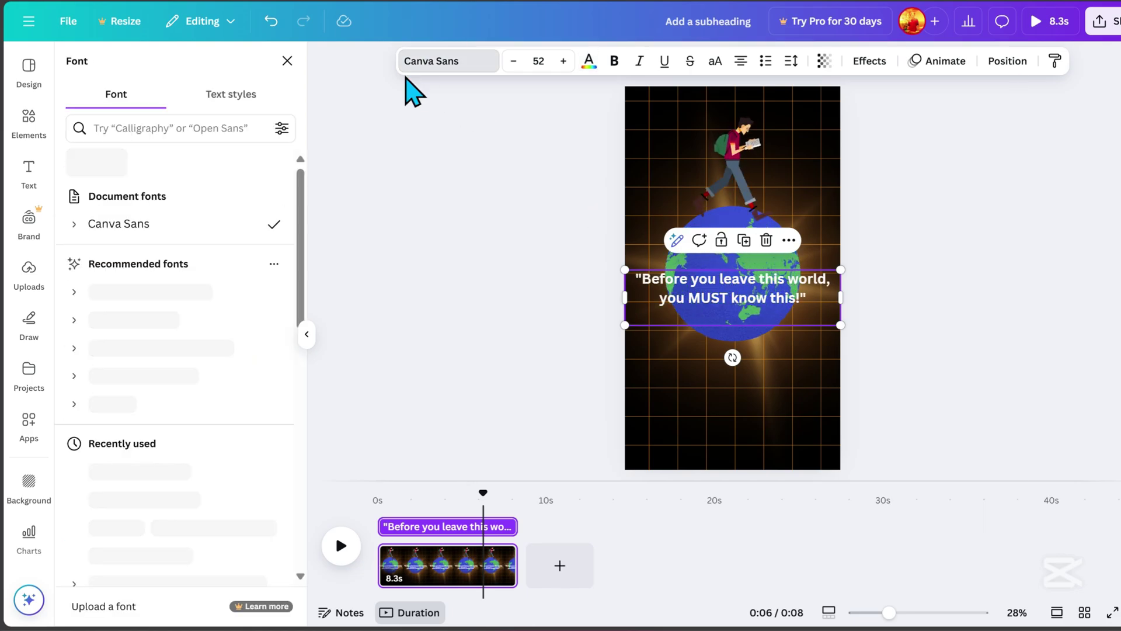
pyautogui.scroll(-3, 170, 351)
pyautogui.scroll(-1, 169, 372)
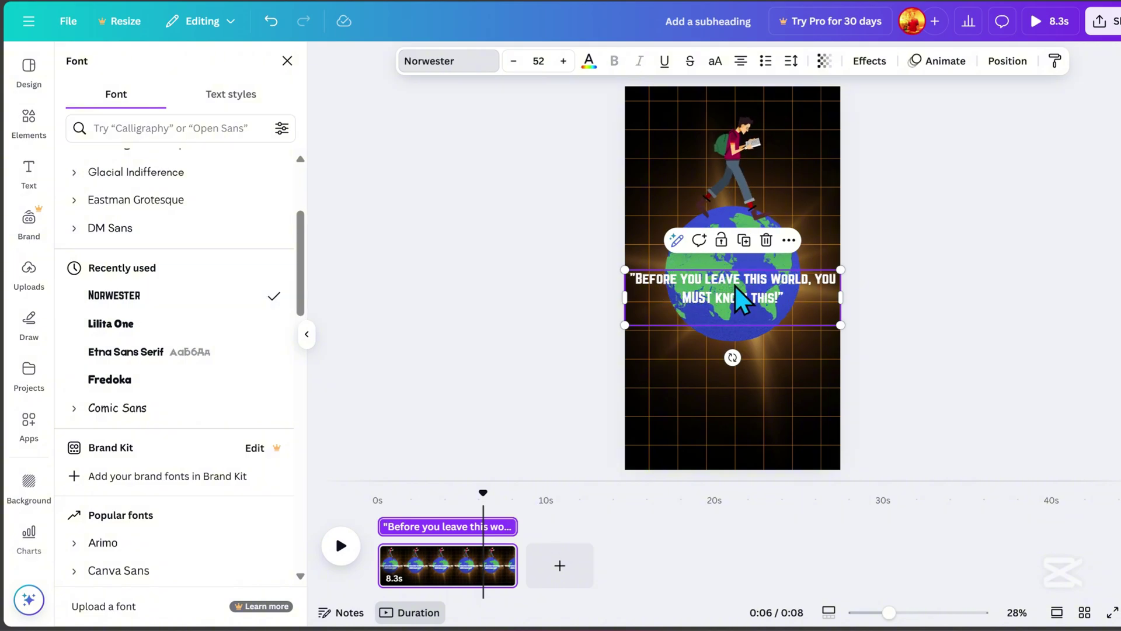
pyautogui.moveTo(740, 298); pyautogui.dragTo(736, 381)
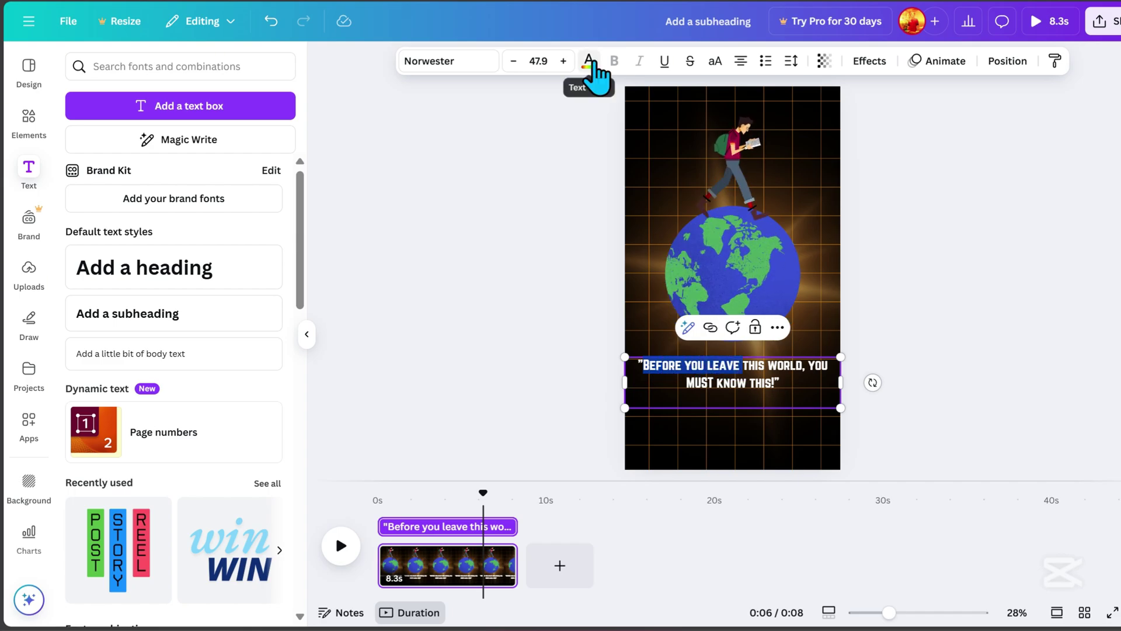
# Colour 'Before you leave' and 'MUST' red within the quote
pyautogui.click(589, 61)
pyautogui.click(83, 168)
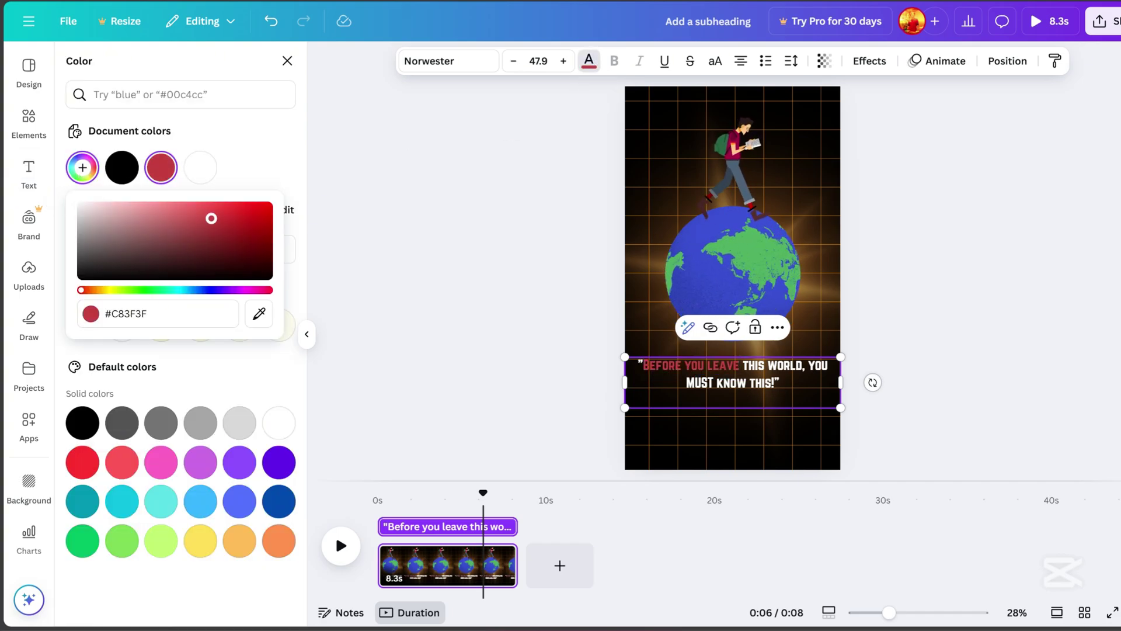
pyautogui.click(687, 383)
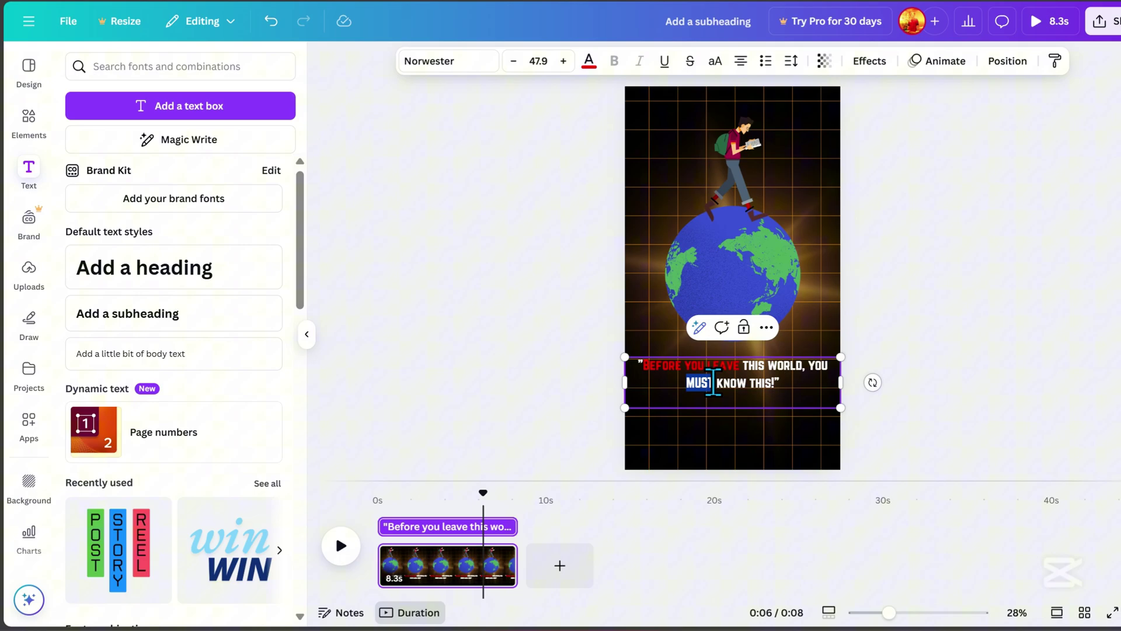
pyautogui.click(589, 60)
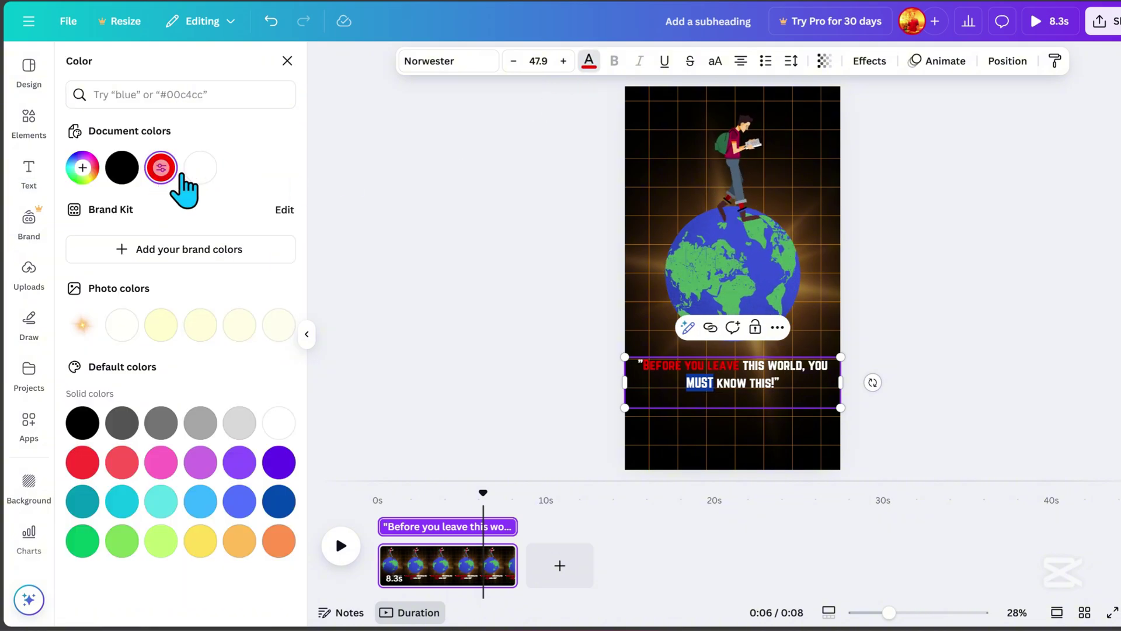
pyautogui.click(161, 168)
pyautogui.click(937, 219)
# Give the man and Earth a Rise animation, fade the quote, and trim page 1 to 2.2 seconds
pyautogui.click(745, 263)
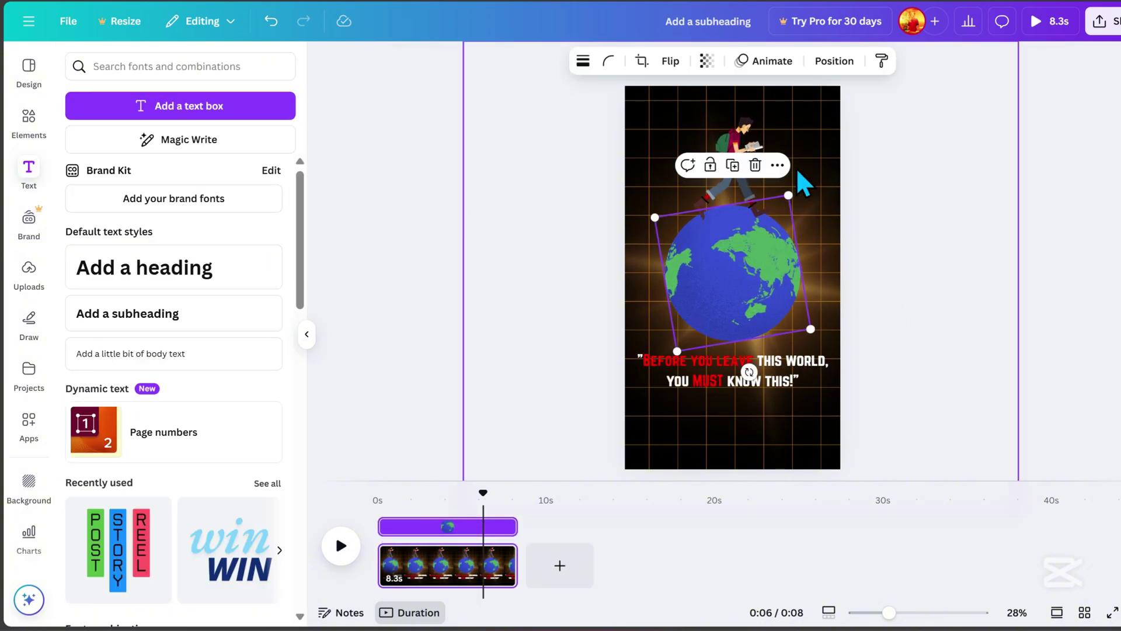
pyautogui.click(834, 61)
pyautogui.click(181, 225)
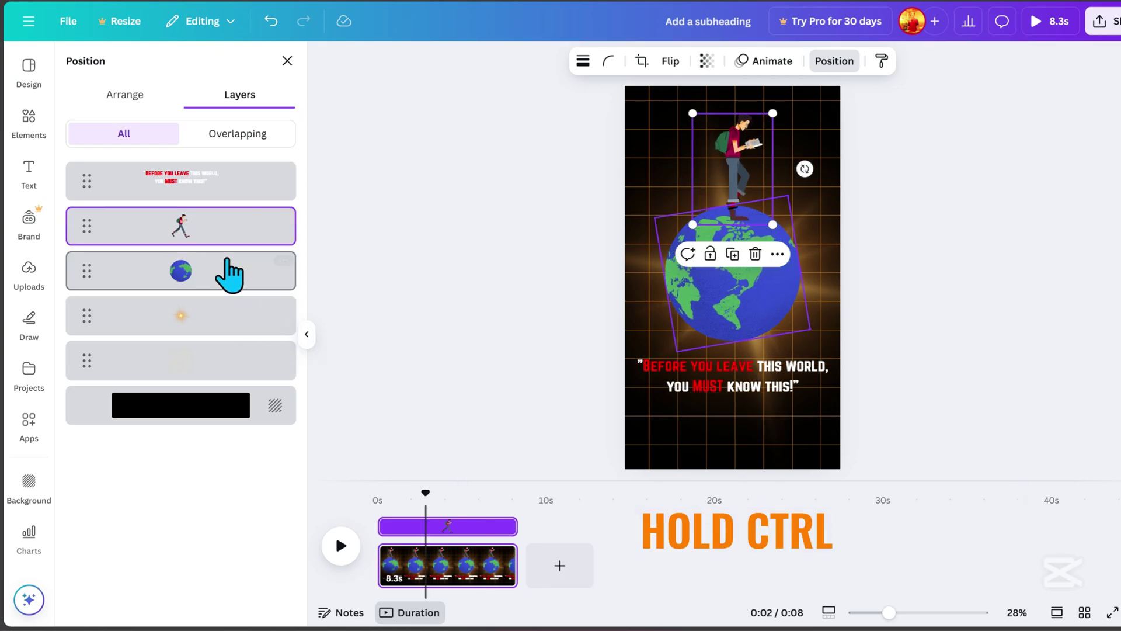
pyautogui.moveTo(181, 271)
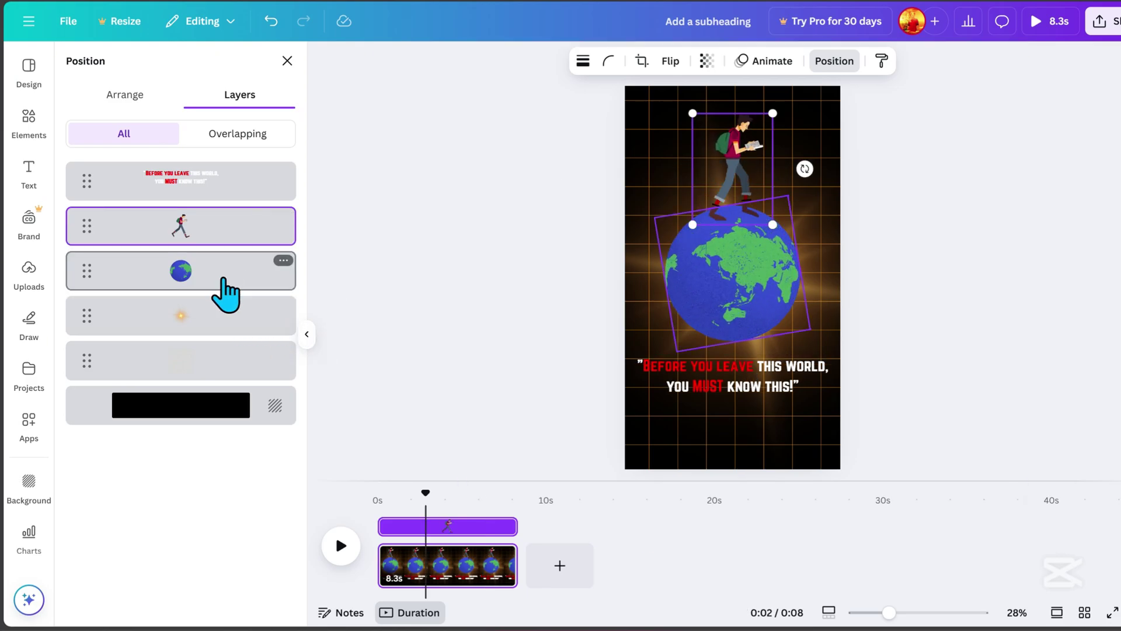
pyautogui.keyDown('ctrl'); pyautogui.click(227, 281); pyautogui.keyUp('ctrl')
pyautogui.click(761, 61)
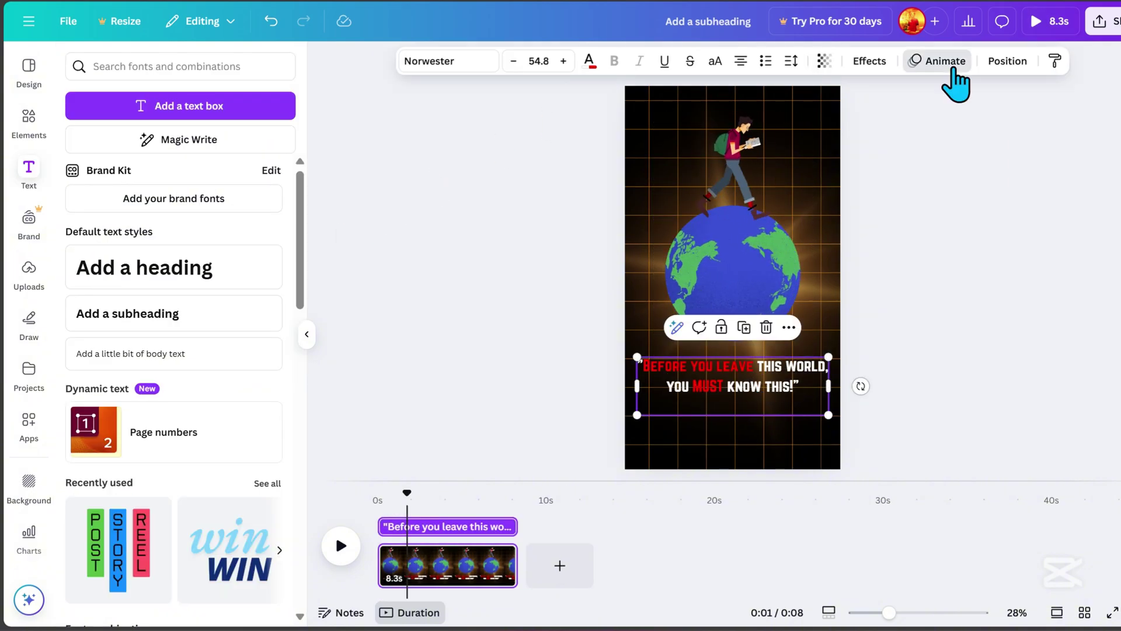
pyautogui.click(945, 60)
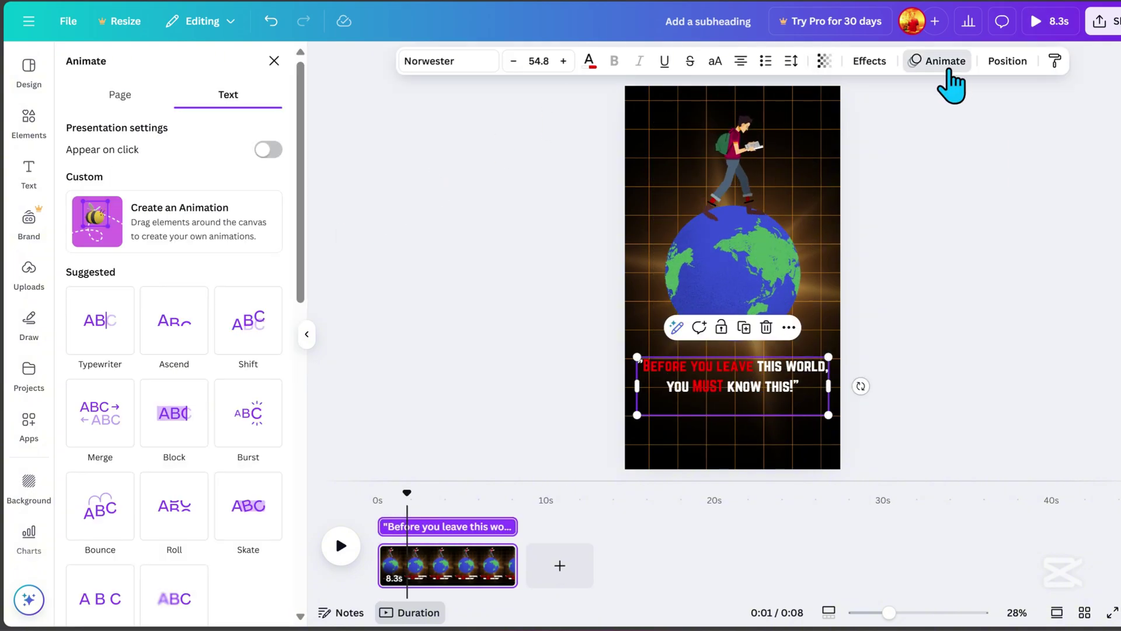
pyautogui.scroll(-3, 186, 507)
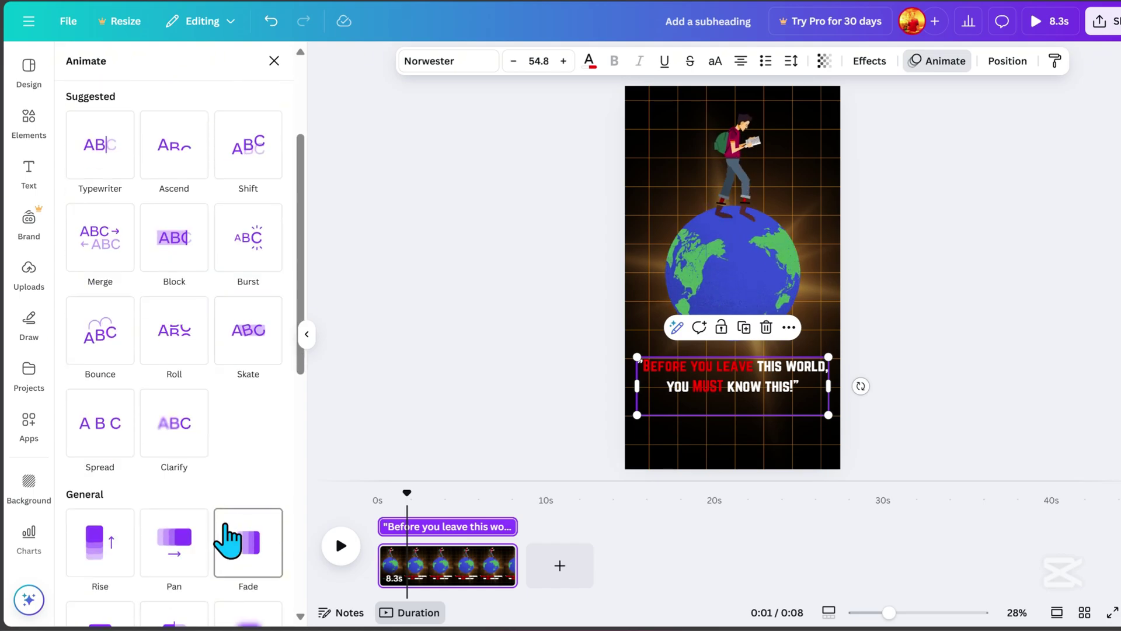
pyautogui.scroll(-5, 175, 438)
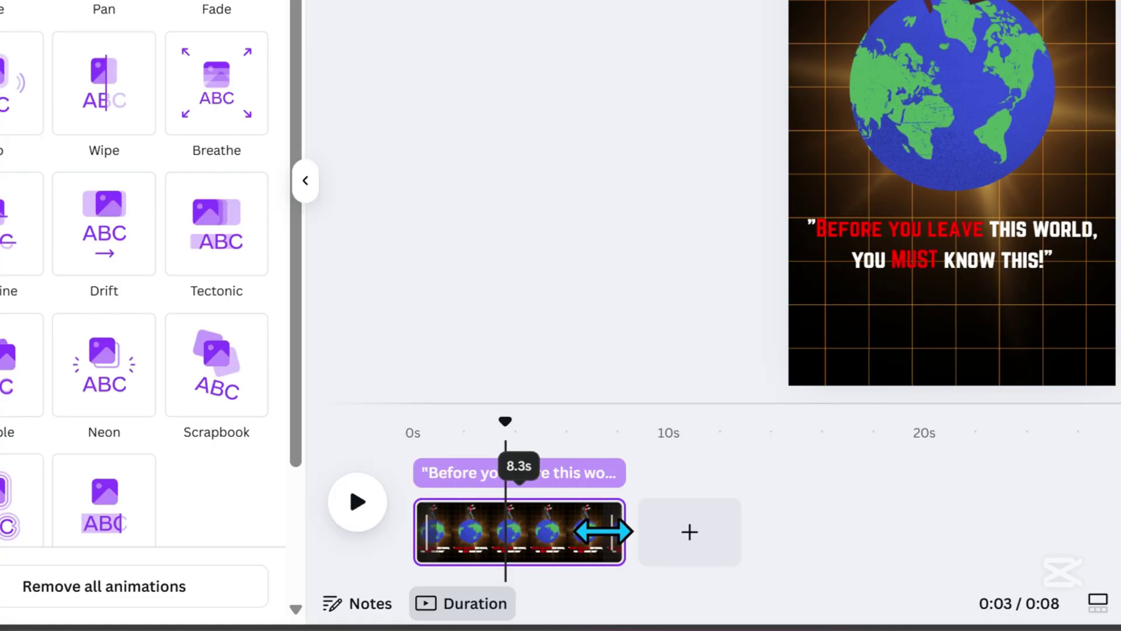
pyautogui.moveTo(604, 531); pyautogui.dragTo(452, 543)
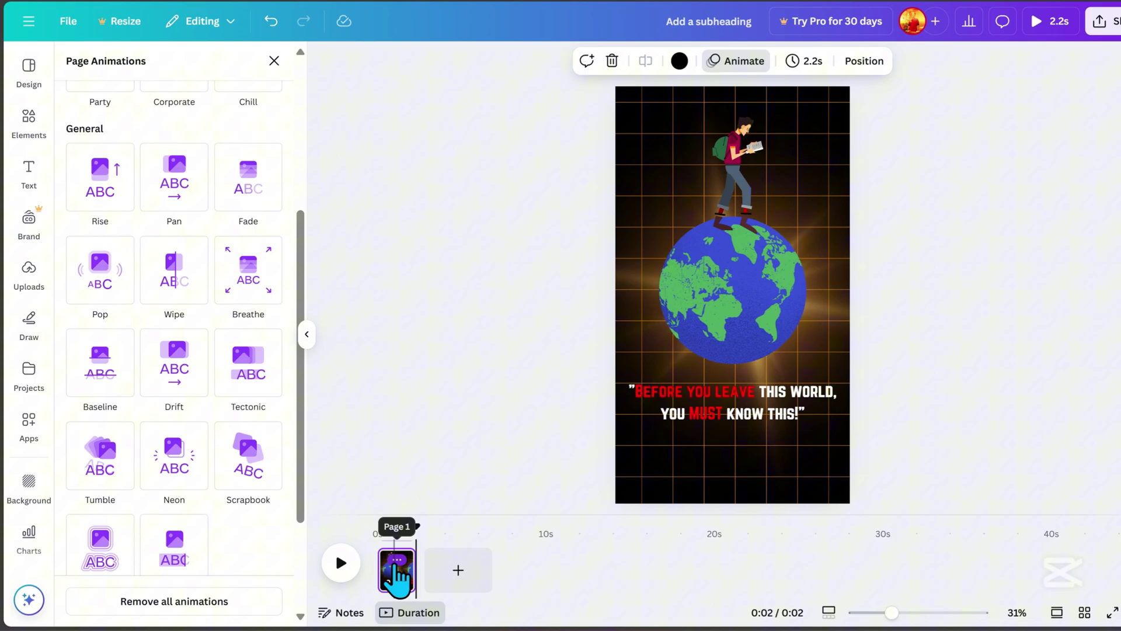
# Duplicate the quote page and delete the quote from the copy
pyautogui.rightClick(399, 574)
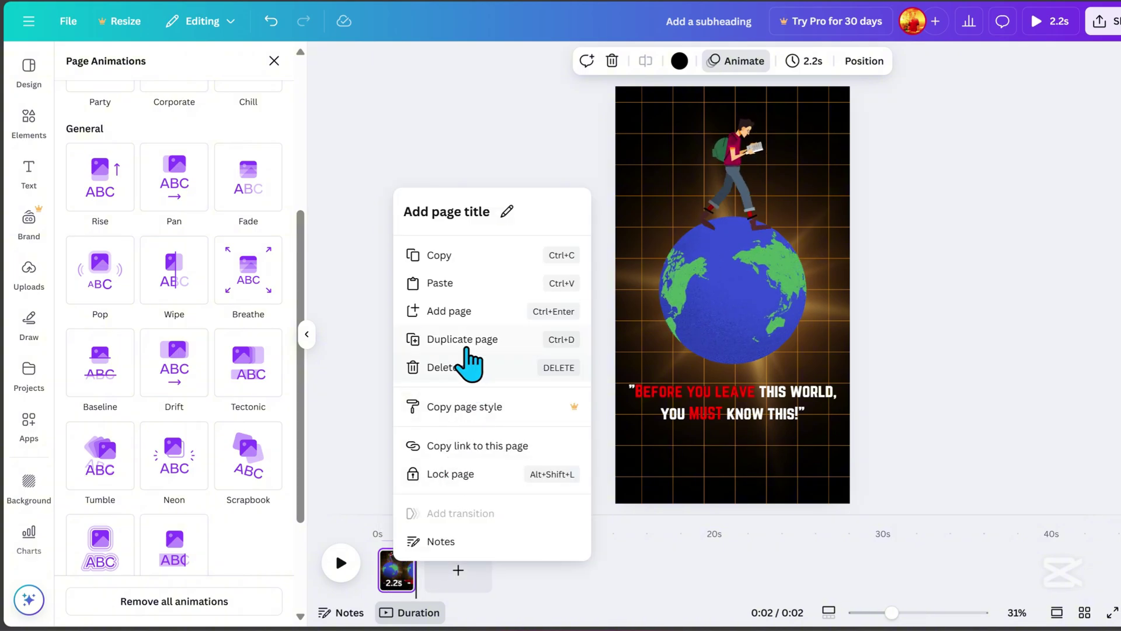
pyautogui.click(461, 339)
pyautogui.click(734, 413)
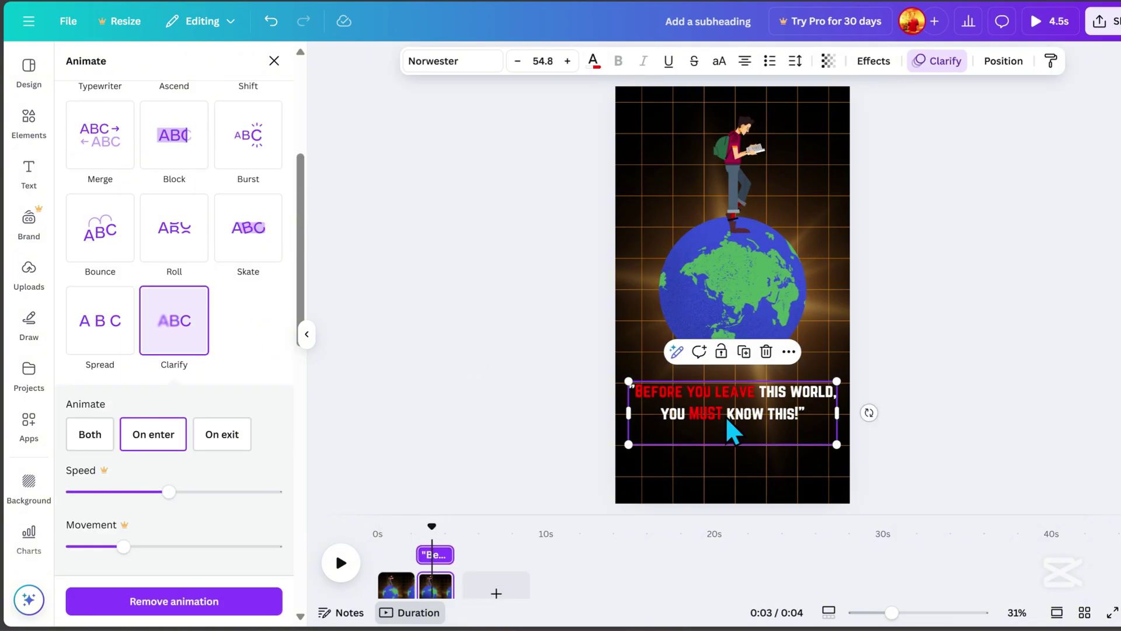
pyautogui.click(767, 352)
# Select the man, Earth and glow together to enlarge them and shift them left
pyautogui.click(741, 171)
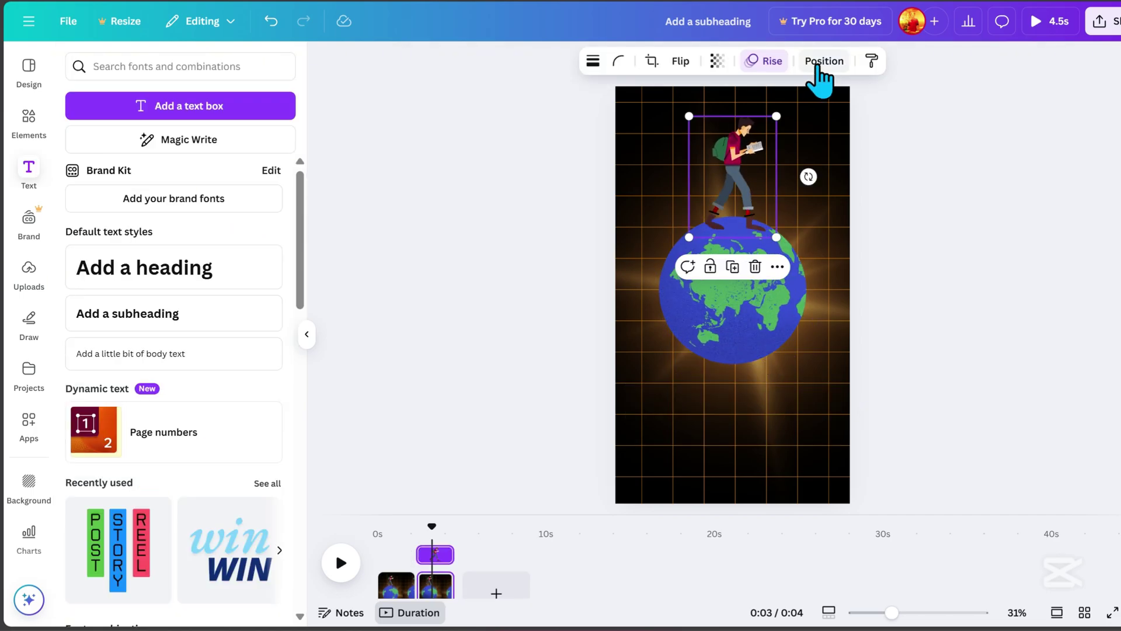
pyautogui.click(824, 60)
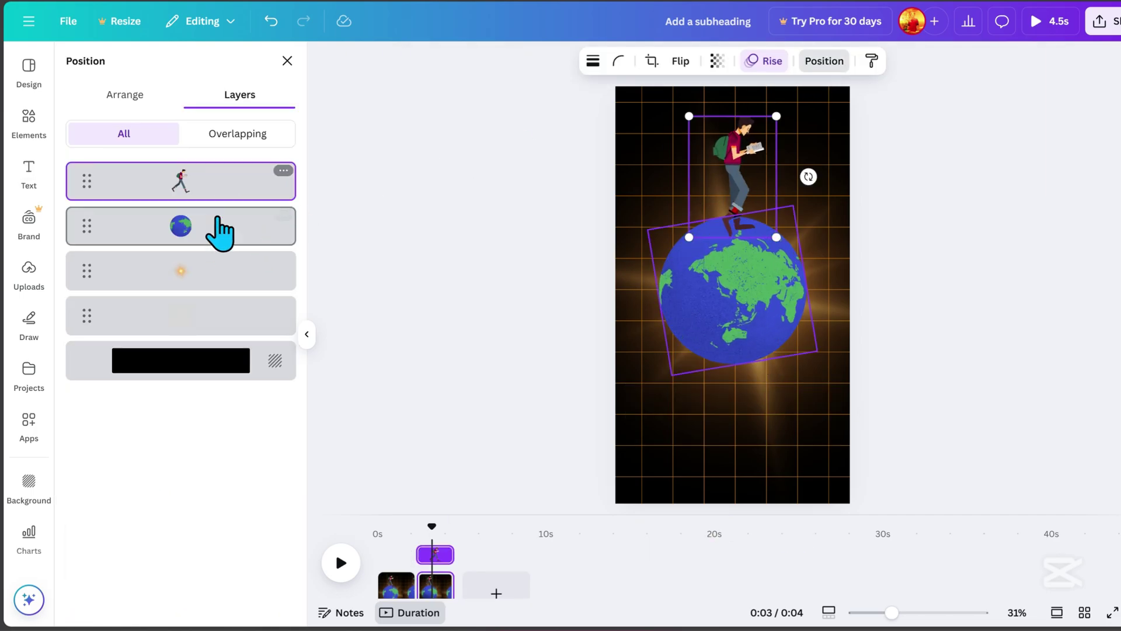
pyautogui.keyDown('shift'); pyautogui.click(220, 226); pyautogui.keyUp('shift')
pyautogui.keyDown('shift'); pyautogui.click(215, 271); pyautogui.keyUp('shift')
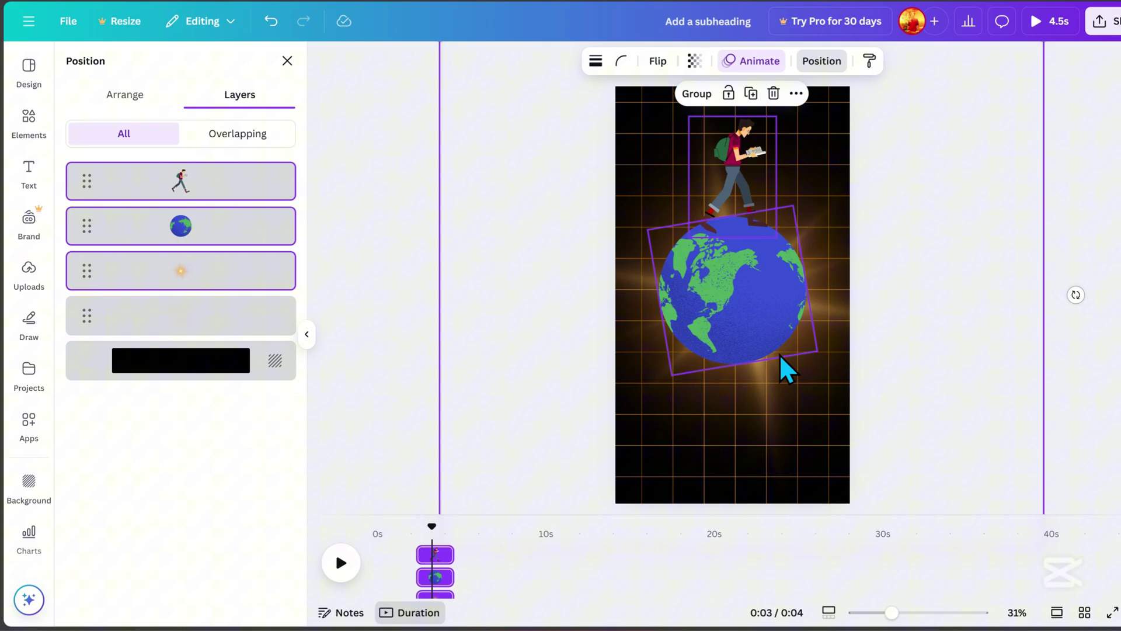
pyautogui.scroll(-3, 788, 370)
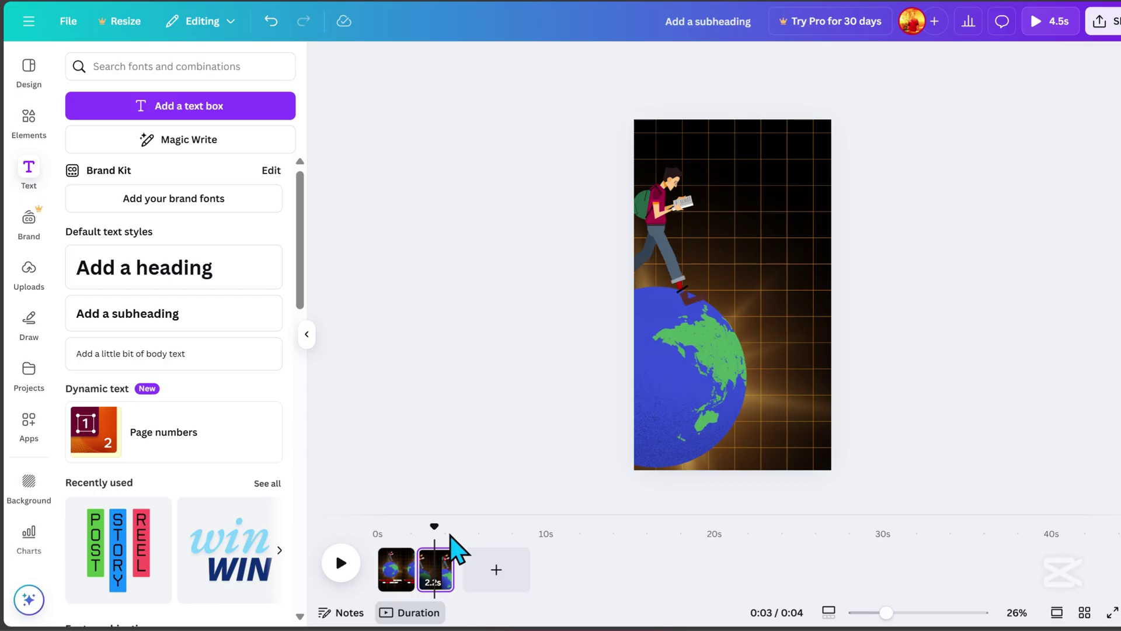
# Add a Match & Move transition of 1 second between pages one and two
pyautogui.click(432, 574)
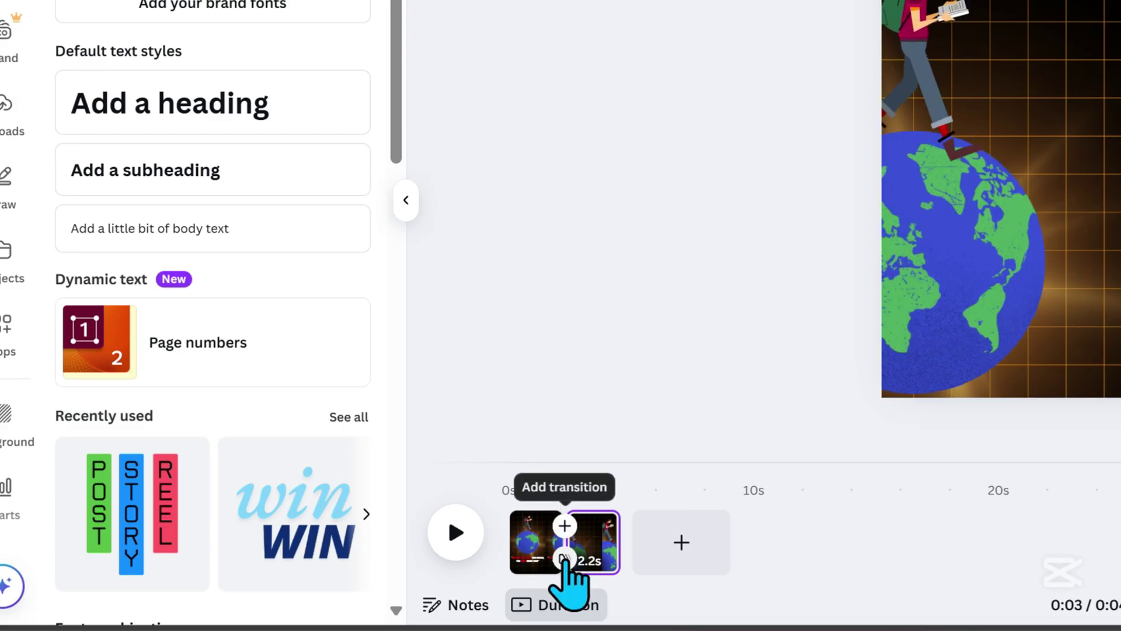
pyautogui.click(564, 529)
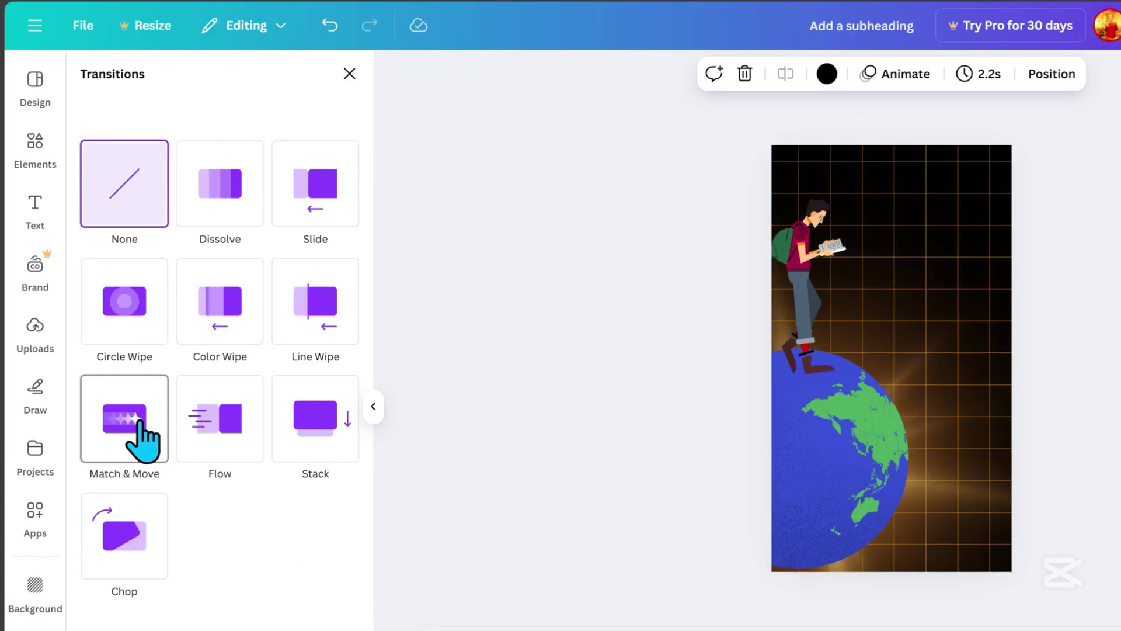
pyautogui.click(125, 418)
pyautogui.moveTo(167, 534); pyautogui.dragTo(261, 533)
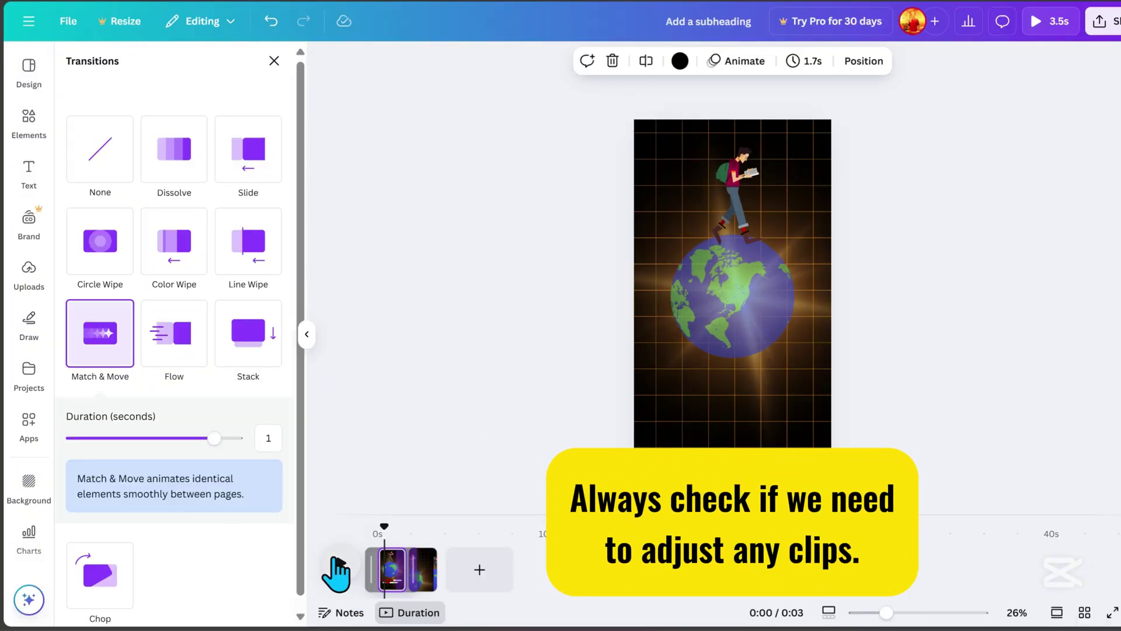
# Preview the reel and lengthen the first page's duration
pyautogui.click(338, 571)
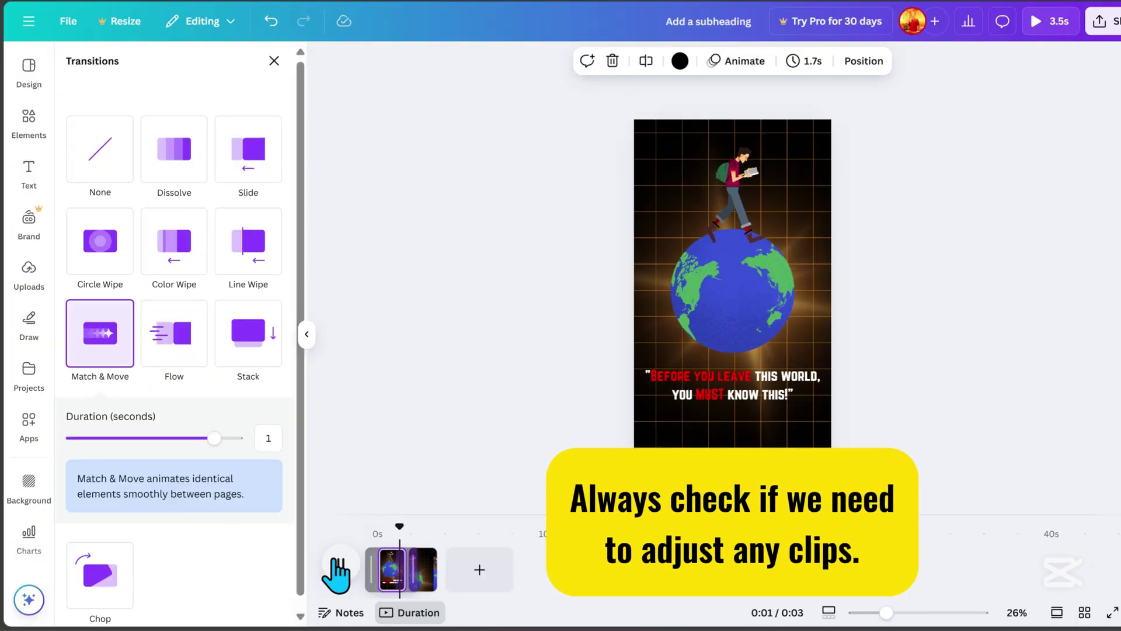
pyautogui.click(390, 569)
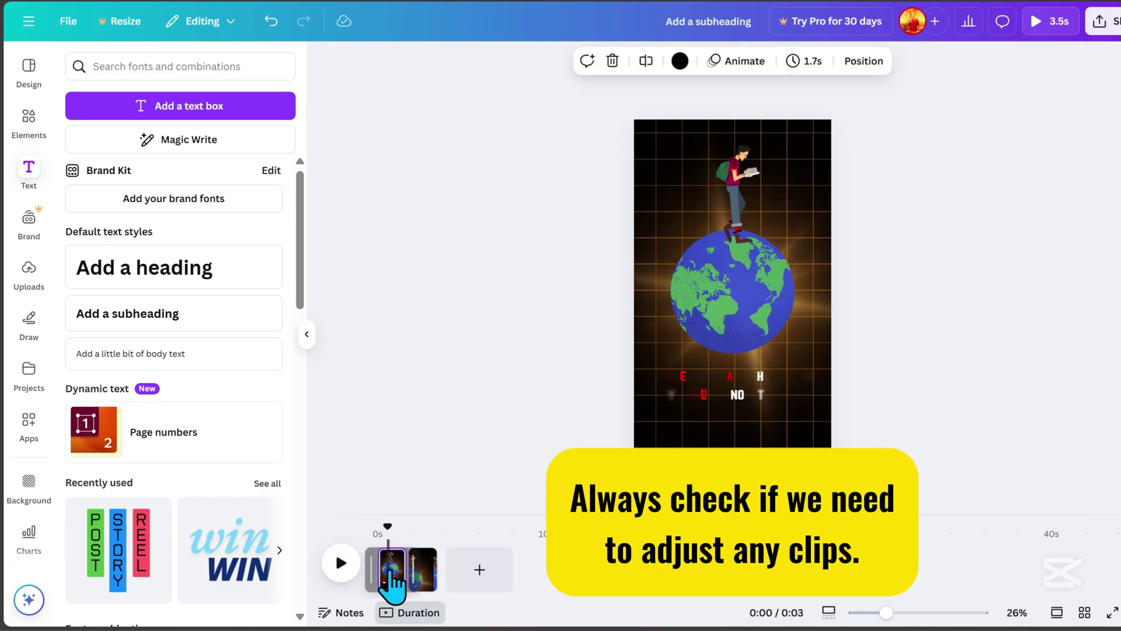
pyautogui.moveTo(407, 570); pyautogui.dragTo(421, 570)
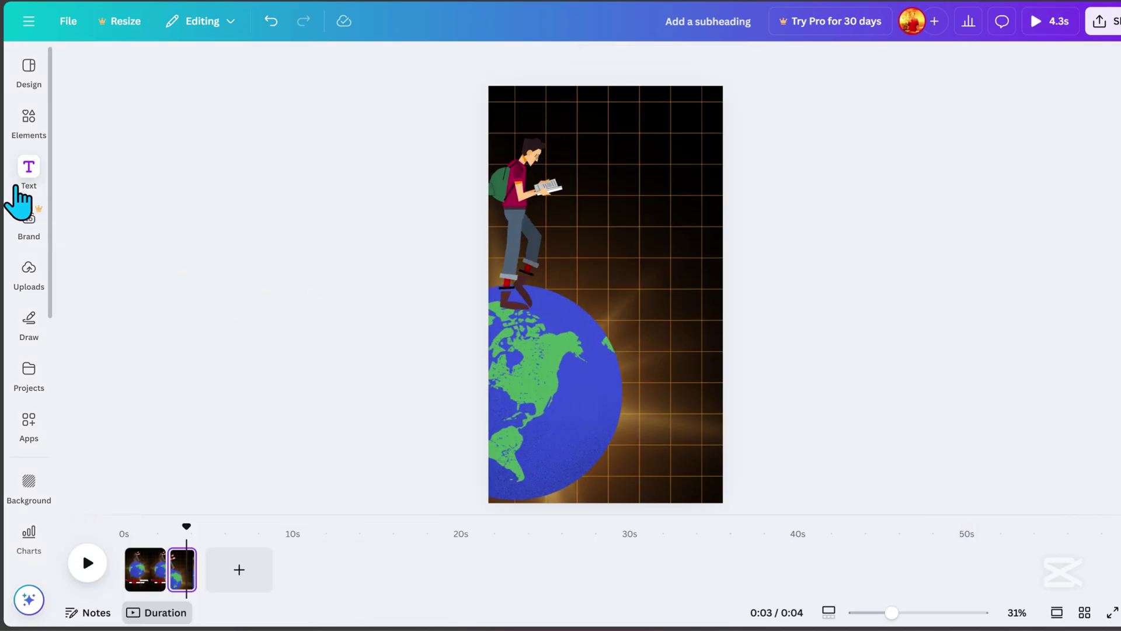
# Paste the 'Life is only borrowed…' quote as a subheading at the top right of page two
pyautogui.click(28, 174)
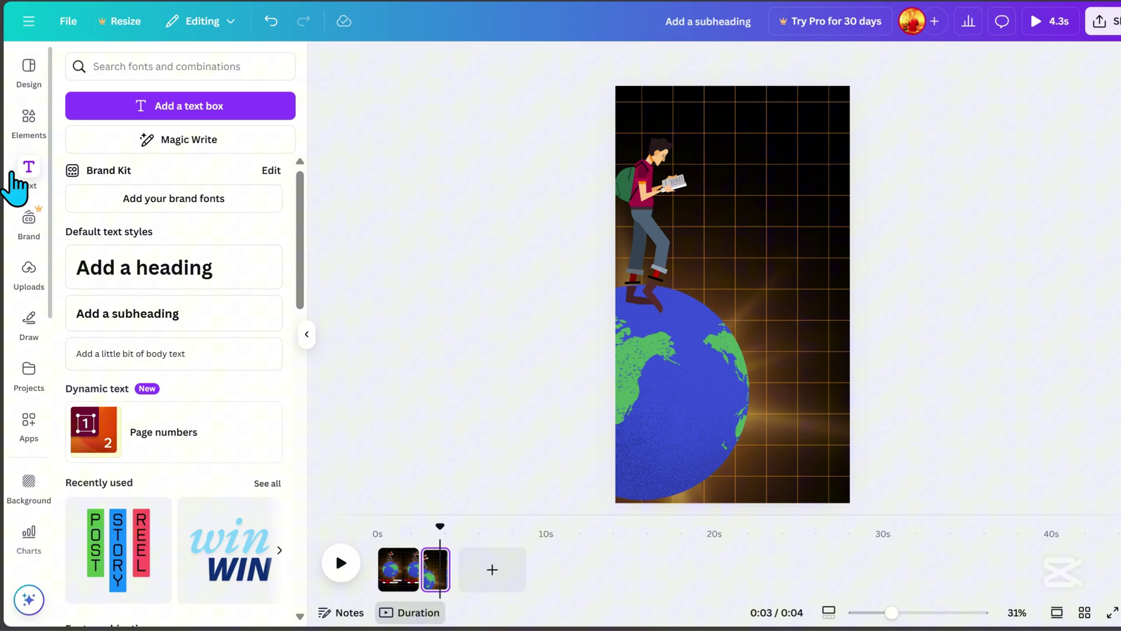
pyautogui.click(128, 313)
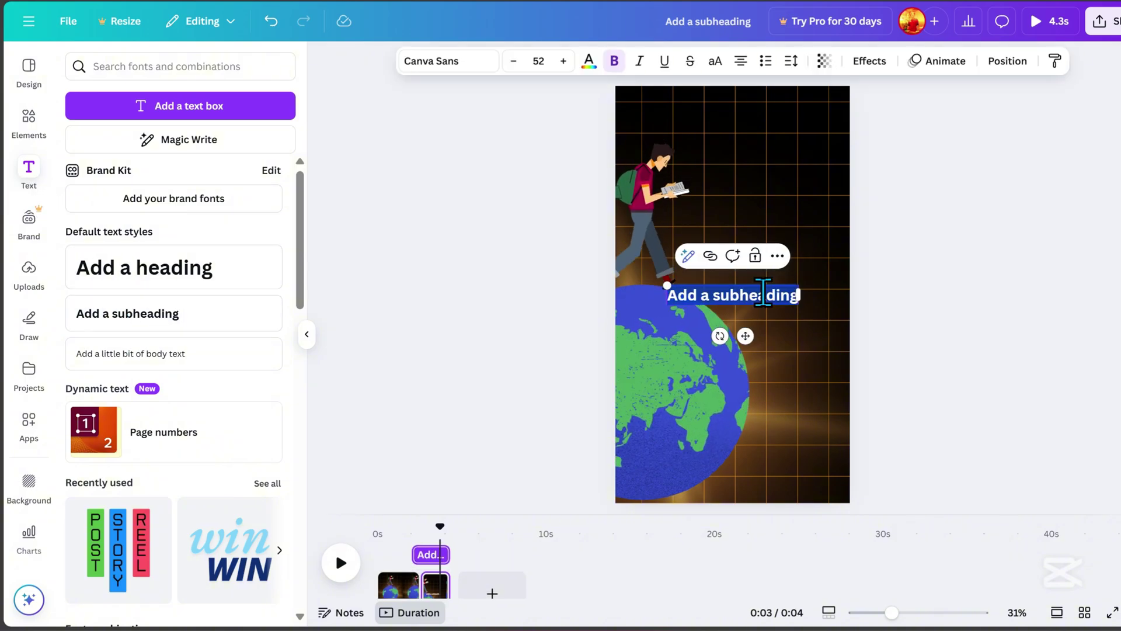
pyautogui.hotkey('ctrl', 'a')
pyautogui.write('"Life is only borrowed, so don’t just exist—live with purpose!"')
pyautogui.moveTo(799, 338)
pyautogui.mouseDown()
pyautogui.moveTo(776, 337)
pyautogui.moveTo(804, 176)
pyautogui.moveTo(780, 189)
pyautogui.mouseUp()
# Set the quote in Norwester, narrow its box, and colour it yellow
pyautogui.click(428, 62)
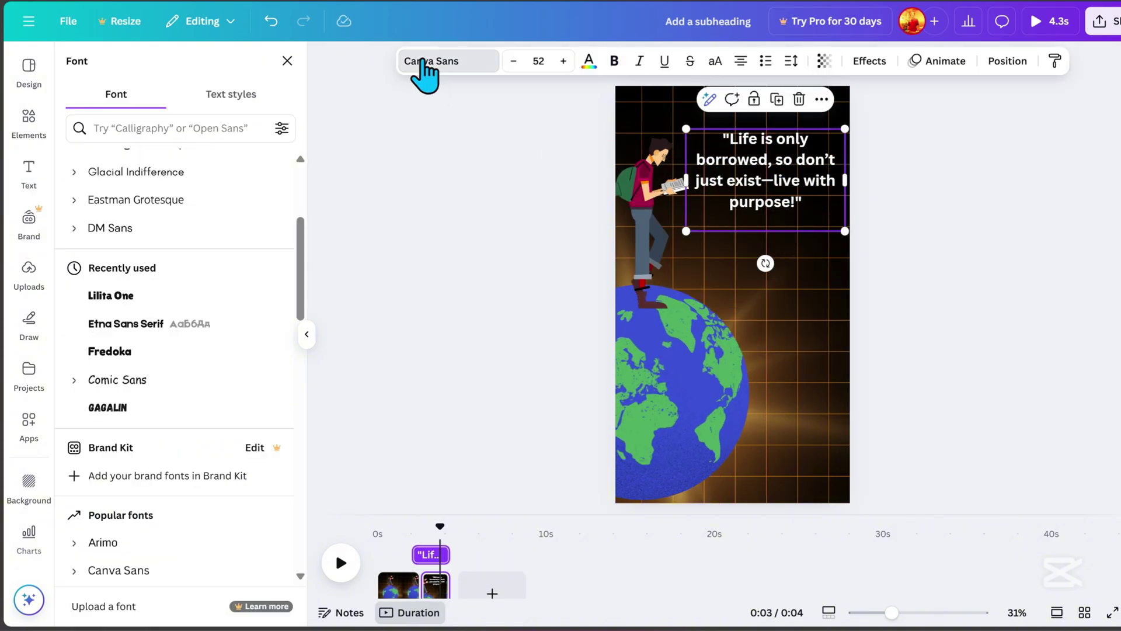
pyautogui.scroll(3, 175, 289)
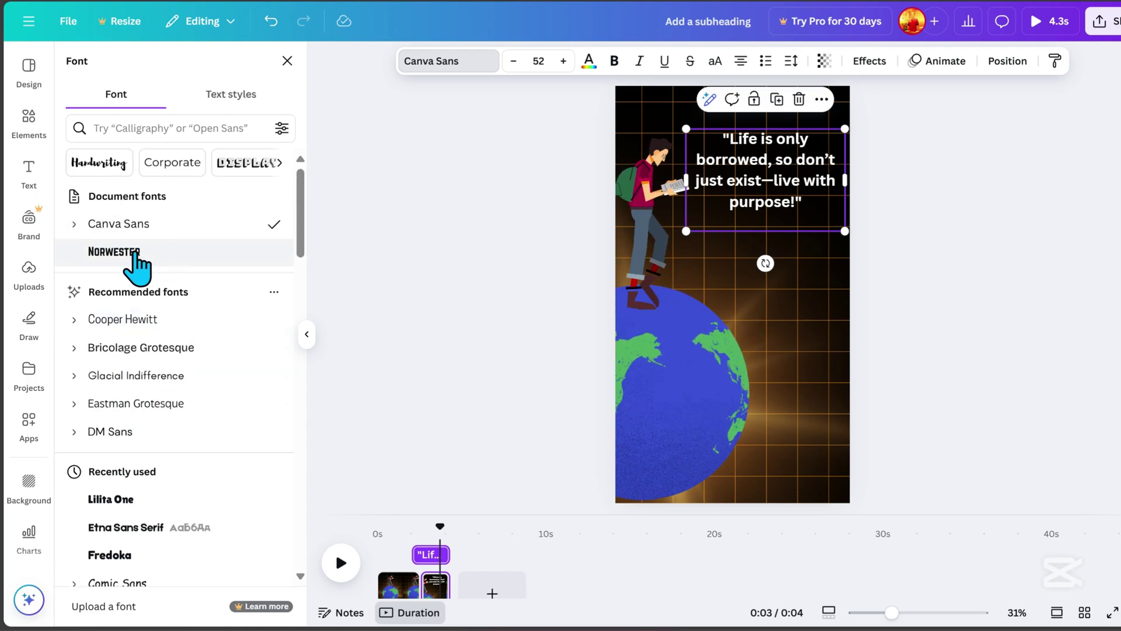
pyautogui.click(202, 254)
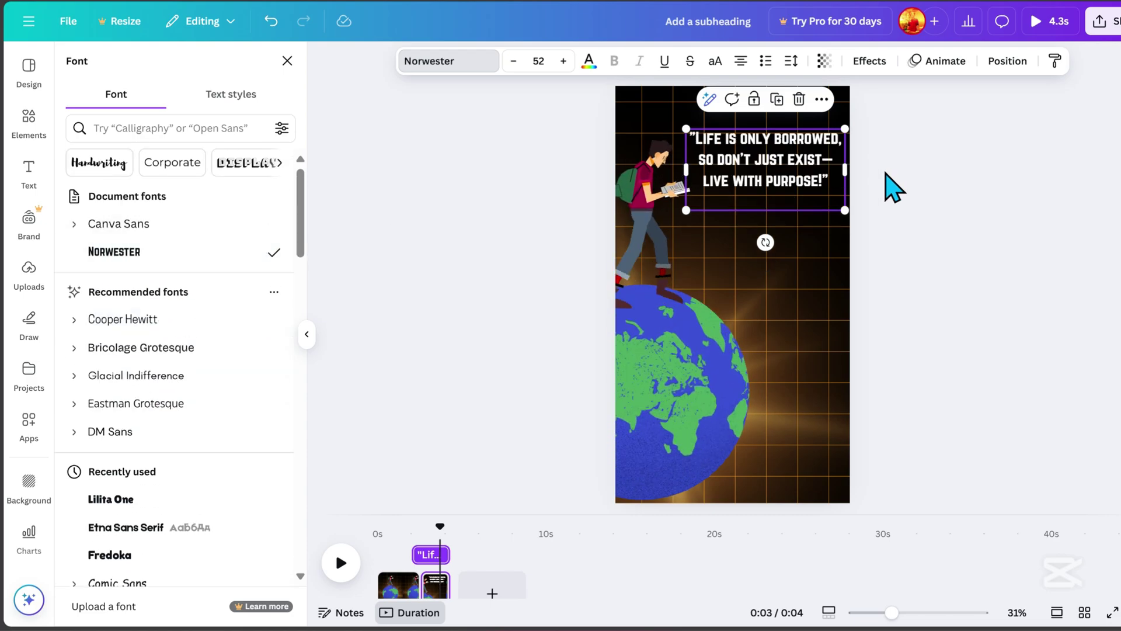
pyautogui.moveTo(849, 171); pyautogui.dragTo(836, 175)
pyautogui.click(589, 61)
pyautogui.click(71, 58)
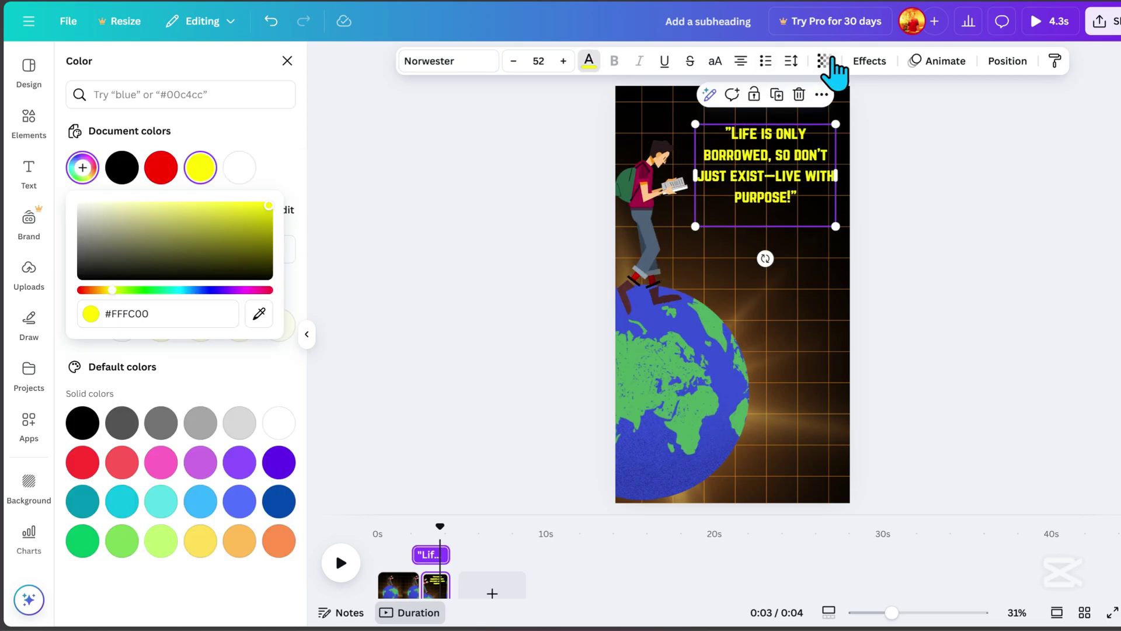
# Give the quote a Neon effect at intensity 100 and start warming its colour
pyautogui.click(871, 61)
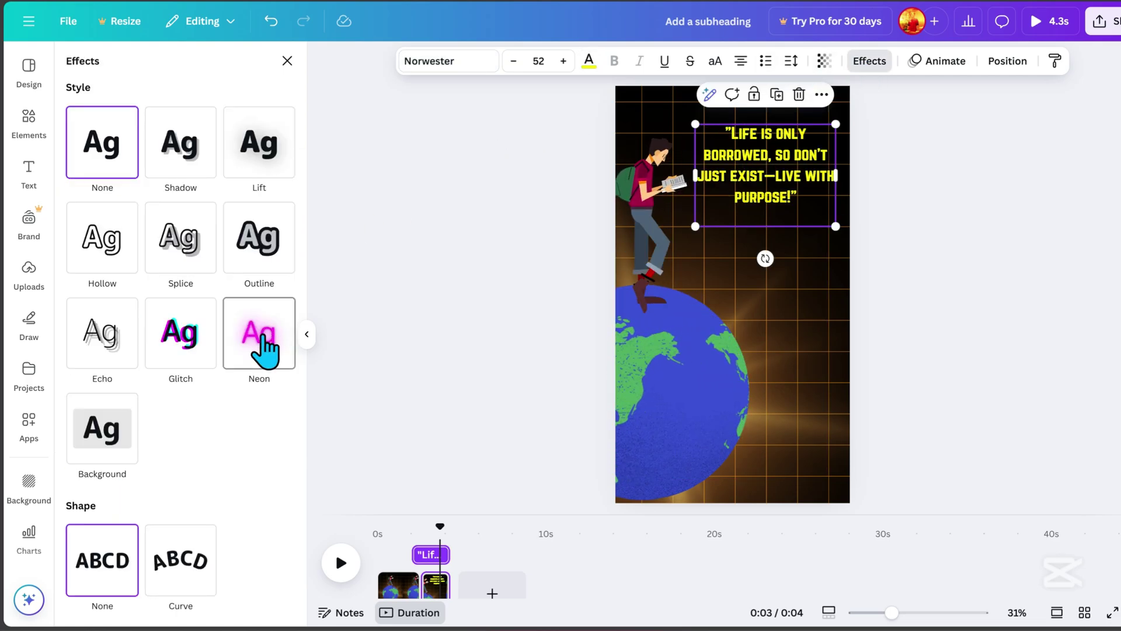
pyautogui.click(260, 333)
pyautogui.moveTo(129, 413); pyautogui.dragTo(188, 413)
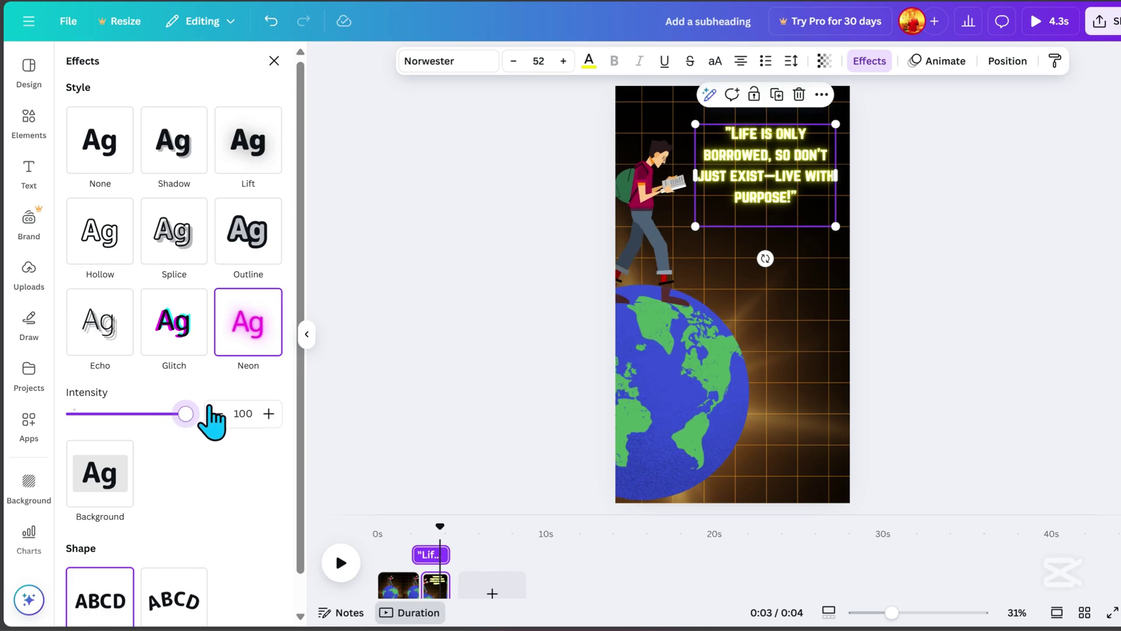
pyautogui.click(589, 61)
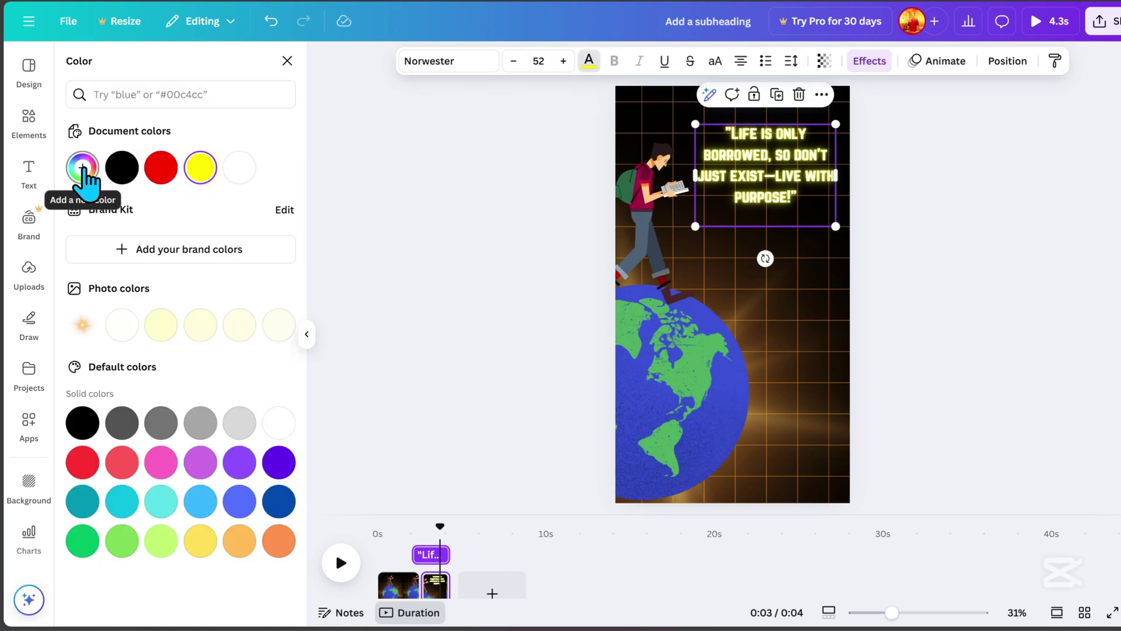
pyautogui.click(82, 167)
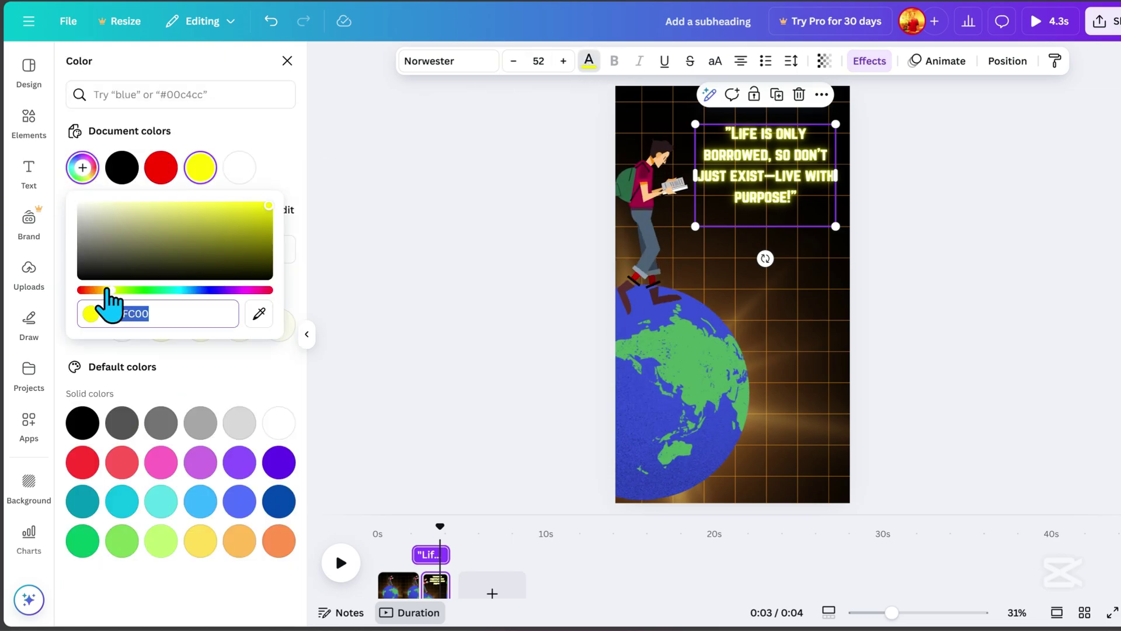
# Shift the quote toward orange, apply a Merge animation, enlarge it, and extend page two to 3 seconds
pyautogui.moveTo(112, 290); pyautogui.dragTo(92, 289)
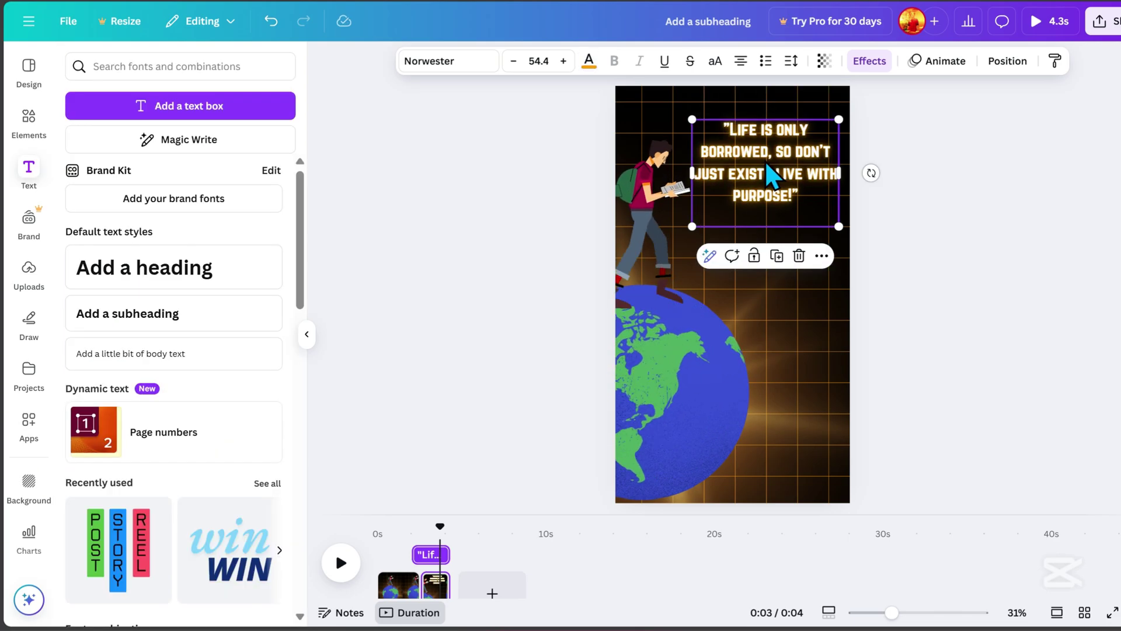
pyautogui.click(944, 61)
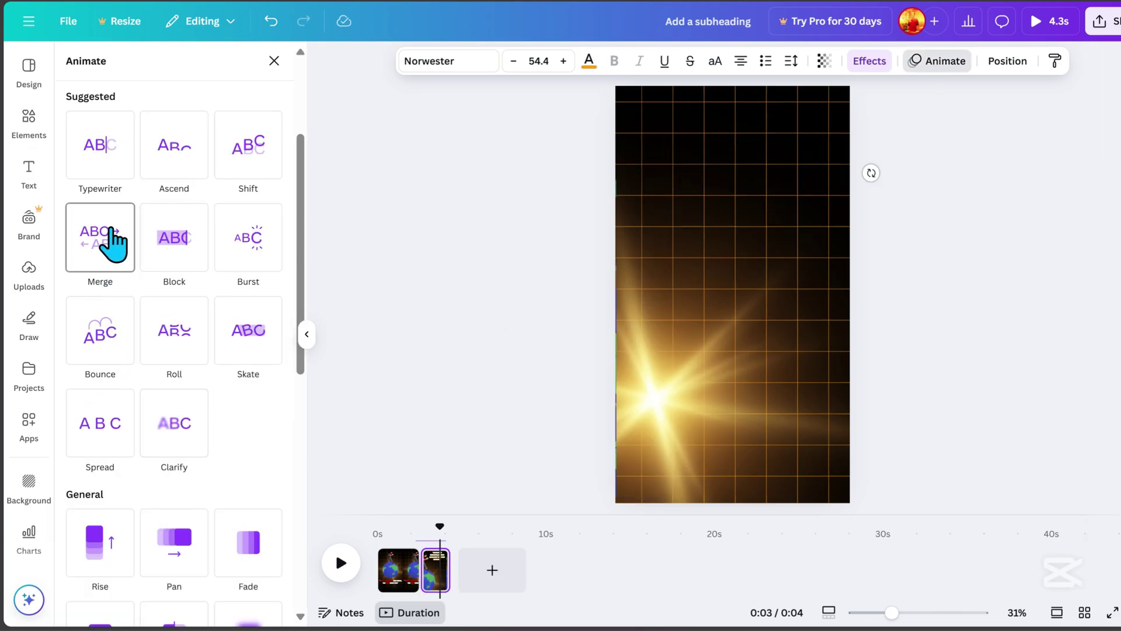
pyautogui.click(101, 254)
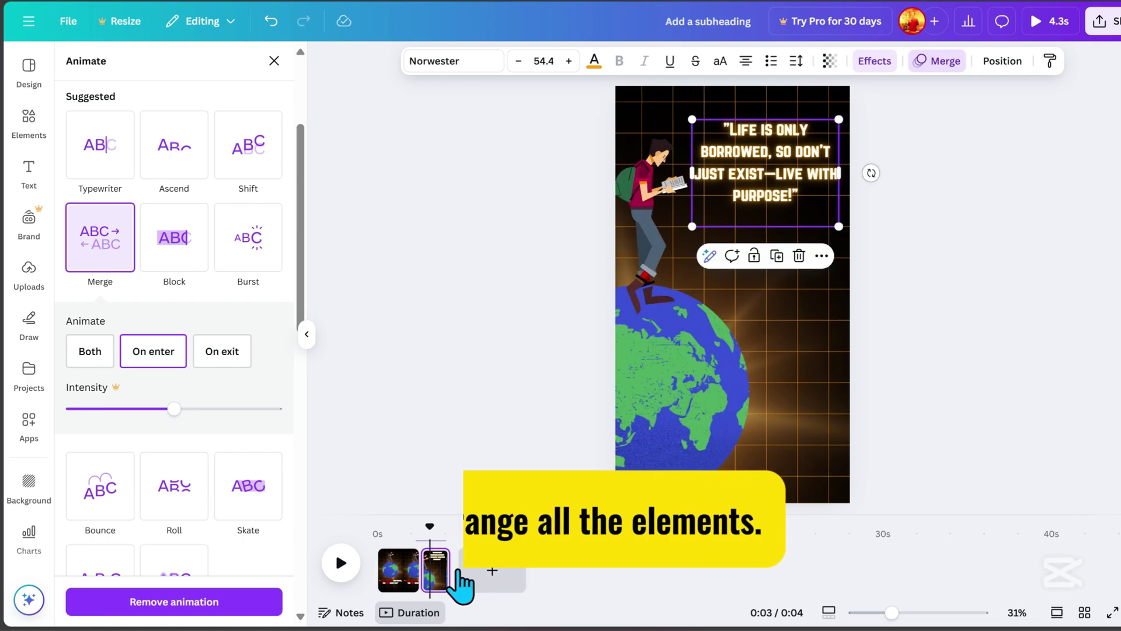
pyautogui.moveTo(446, 575); pyautogui.dragTo(474, 575)
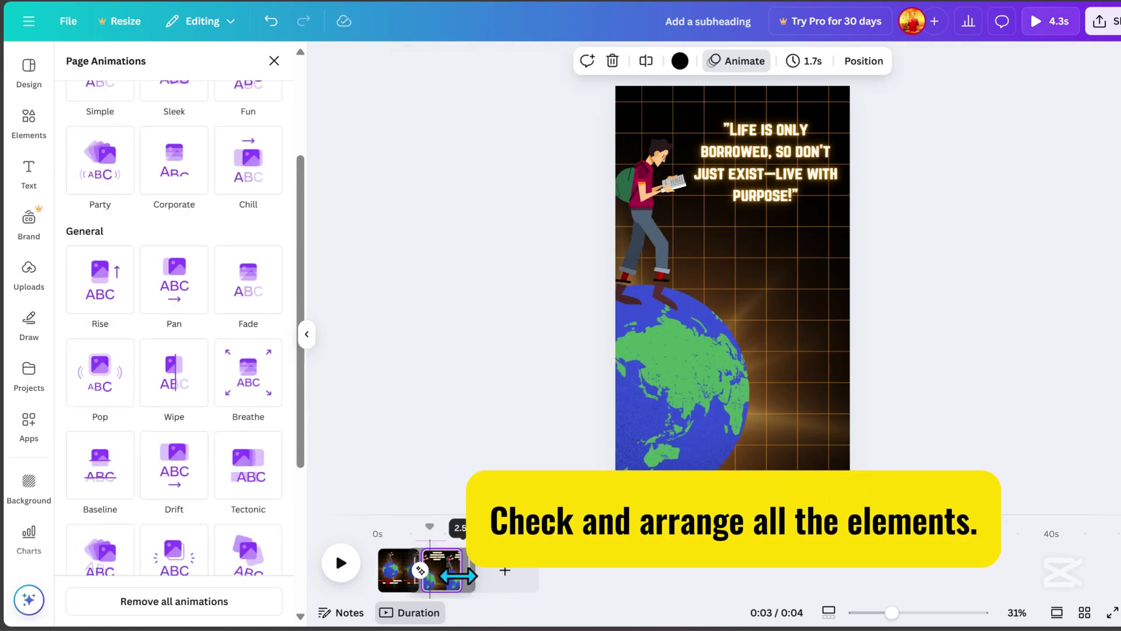
pyautogui.moveTo(810, 184)
pyautogui.mouseDown()
pyautogui.moveTo(826, 201)
pyautogui.moveTo(841, 298)
pyautogui.mouseUp()
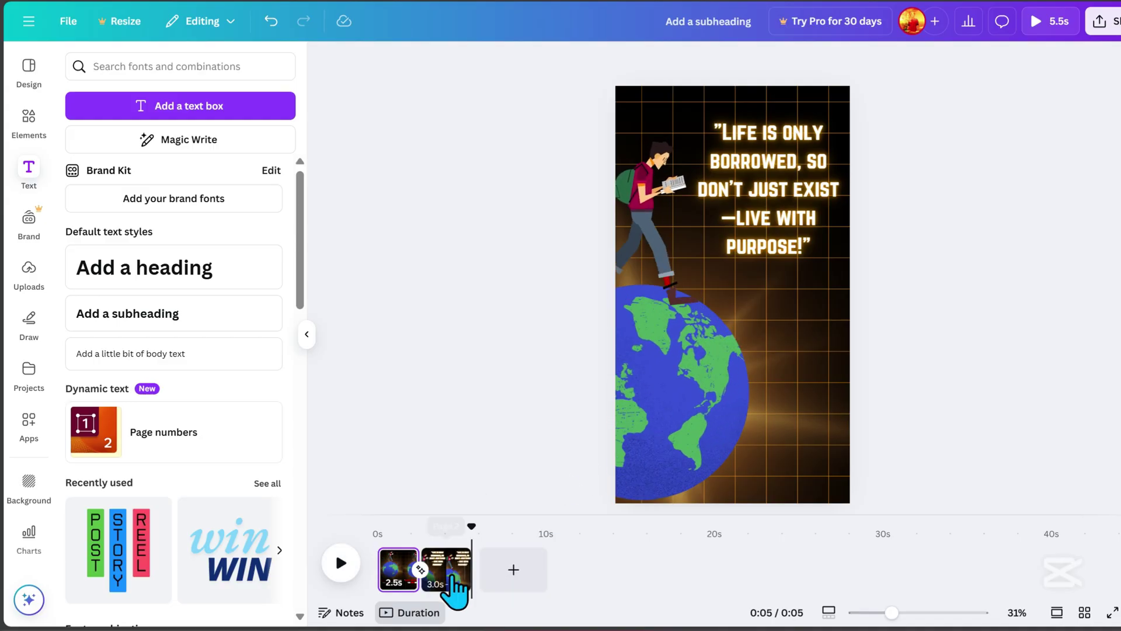
# Duplicate the second page and delete the quote from the new third page
pyautogui.rightClick(447, 570)
pyautogui.click(533, 323)
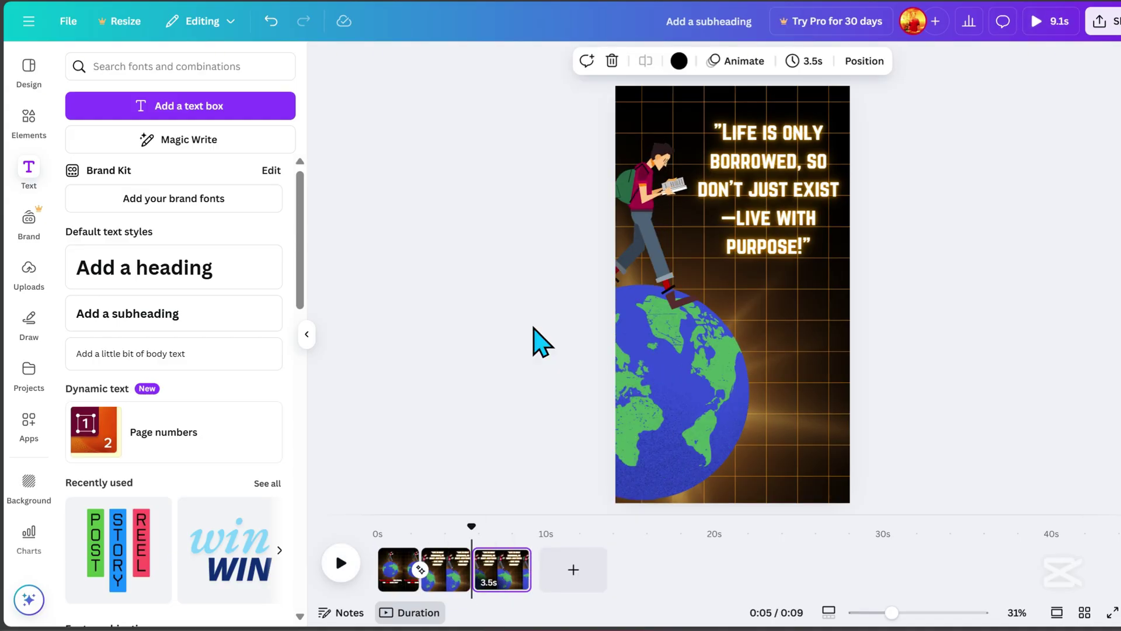
pyautogui.click(749, 242)
pyautogui.click(802, 316)
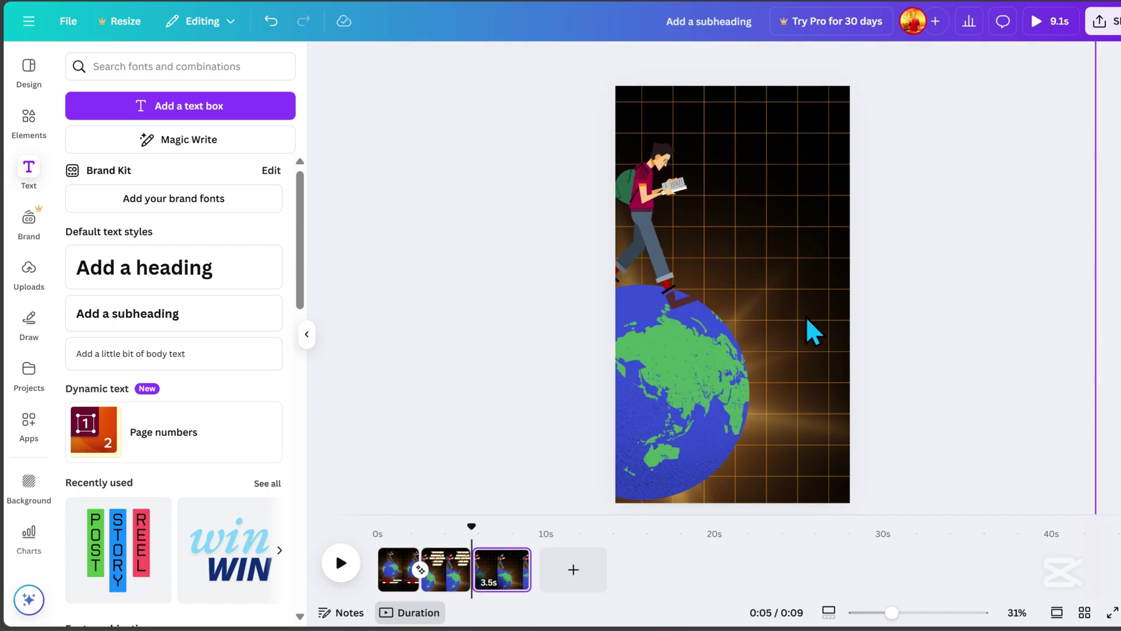
# Select the man, Earth and glow together and move them to the right
pyautogui.click(652, 211)
pyautogui.click(824, 61)
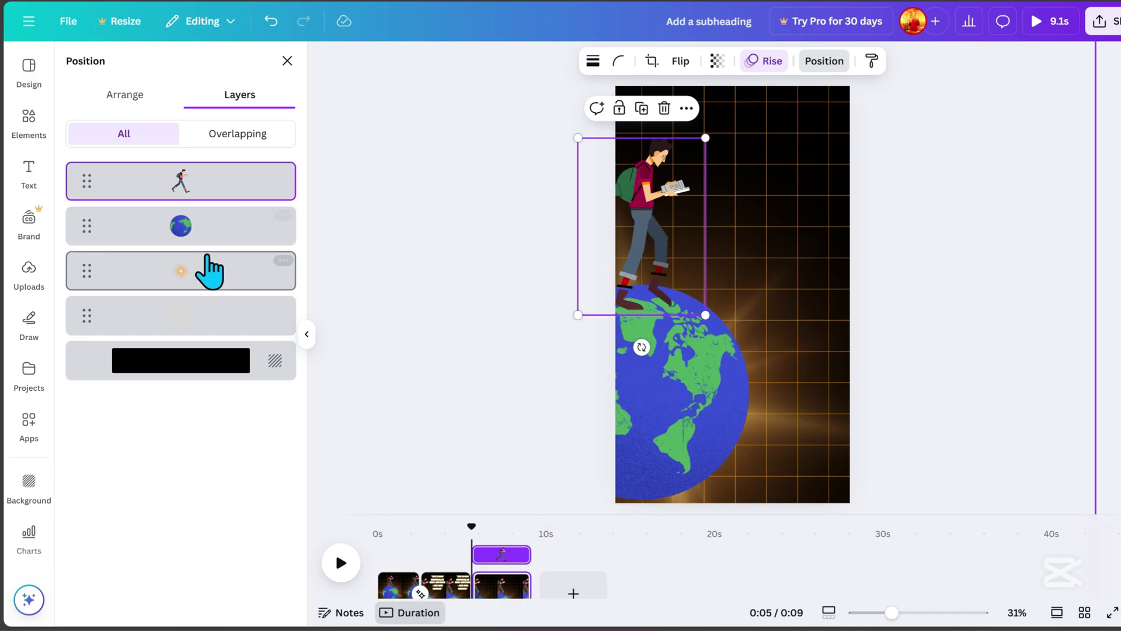
pyautogui.keyDown('shift'); pyautogui.click(211, 272); pyautogui.keyUp('shift')
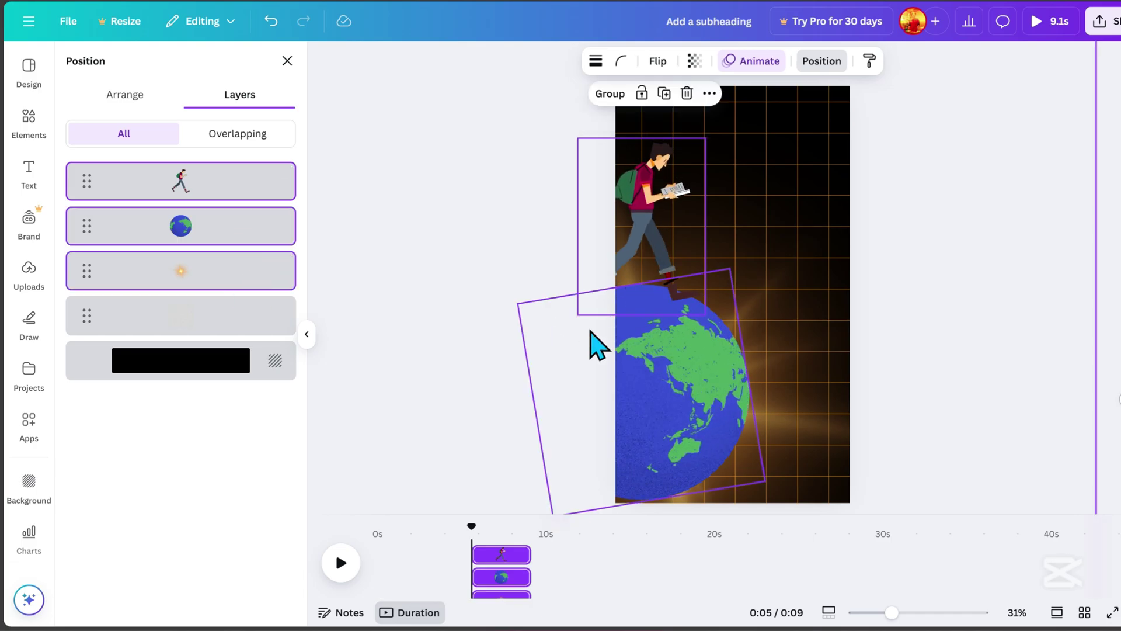
pyautogui.moveTo(599, 346); pyautogui.dragTo(811, 316)
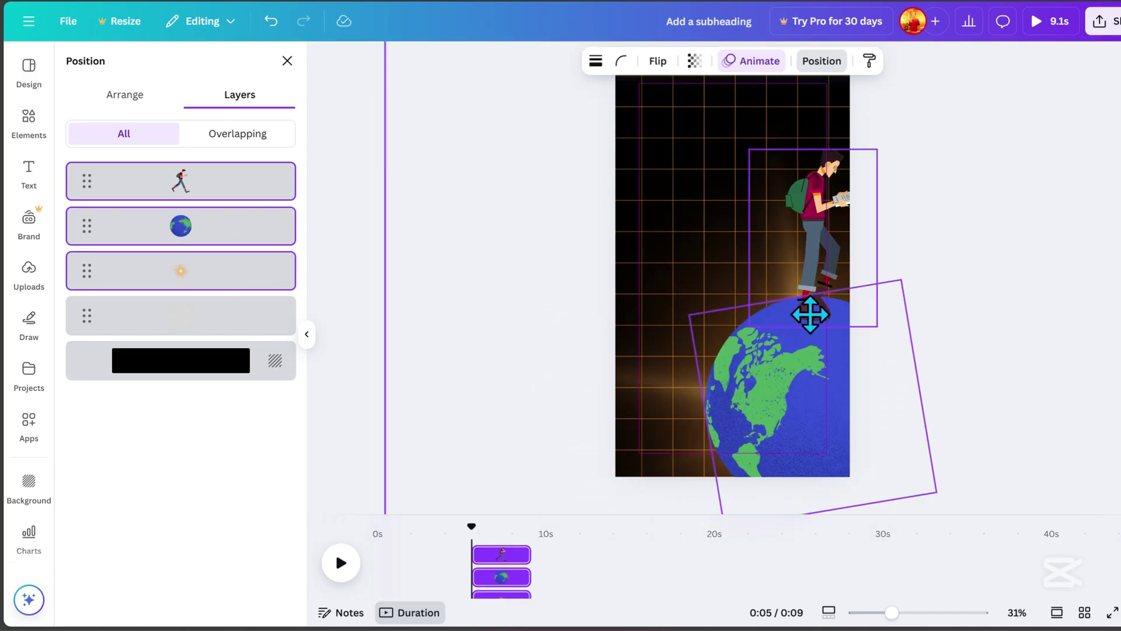
# Add a Match & Move transition between pages two and three and trim page three to 1.6 seconds
pyautogui.click(475, 583)
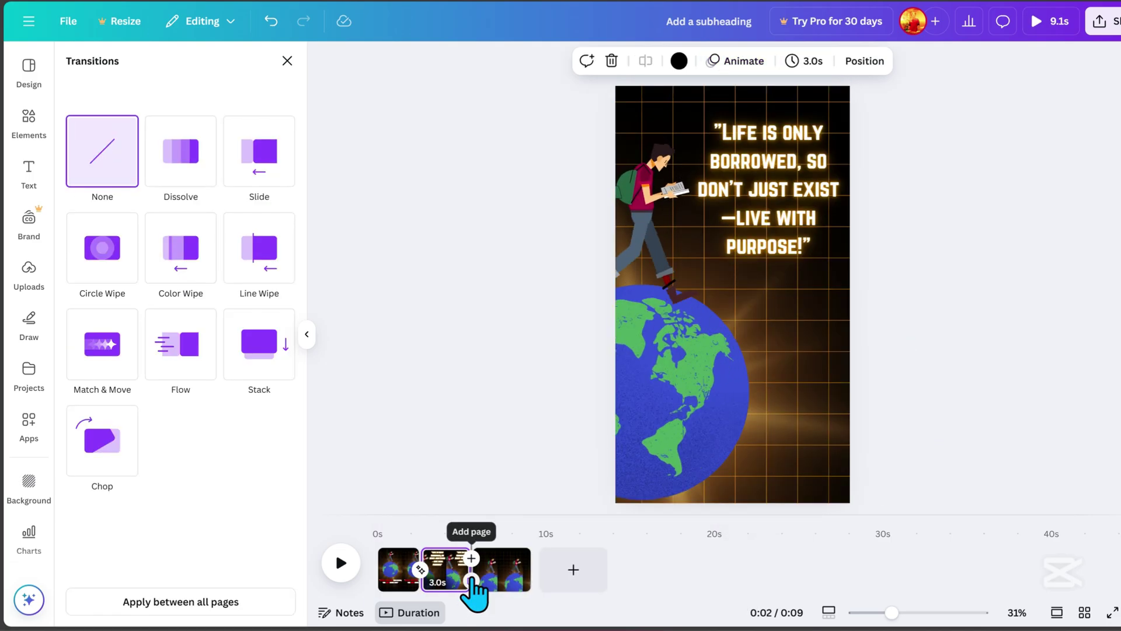
pyautogui.click(102, 344)
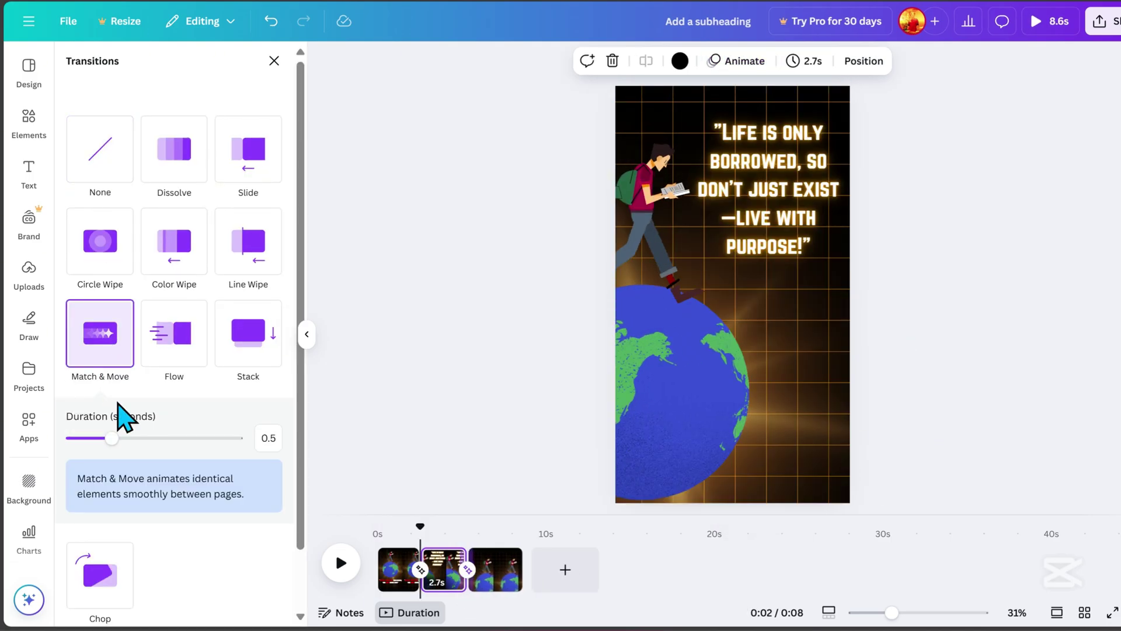
pyautogui.moveTo(120, 439); pyautogui.dragTo(201, 439)
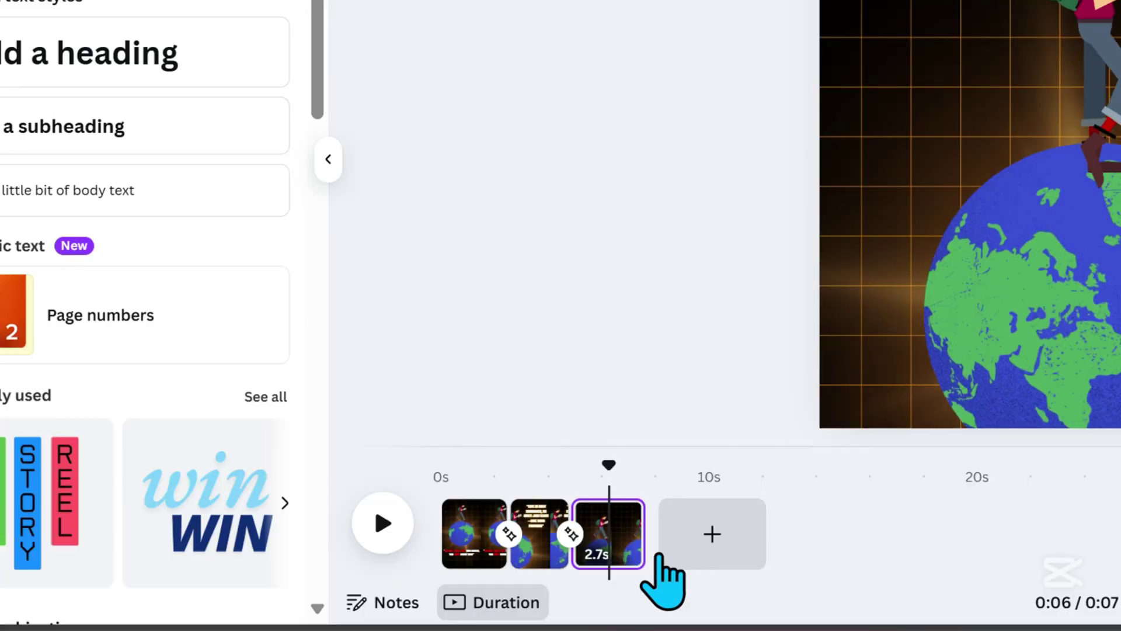
pyautogui.moveTo(639, 544); pyautogui.dragTo(614, 549)
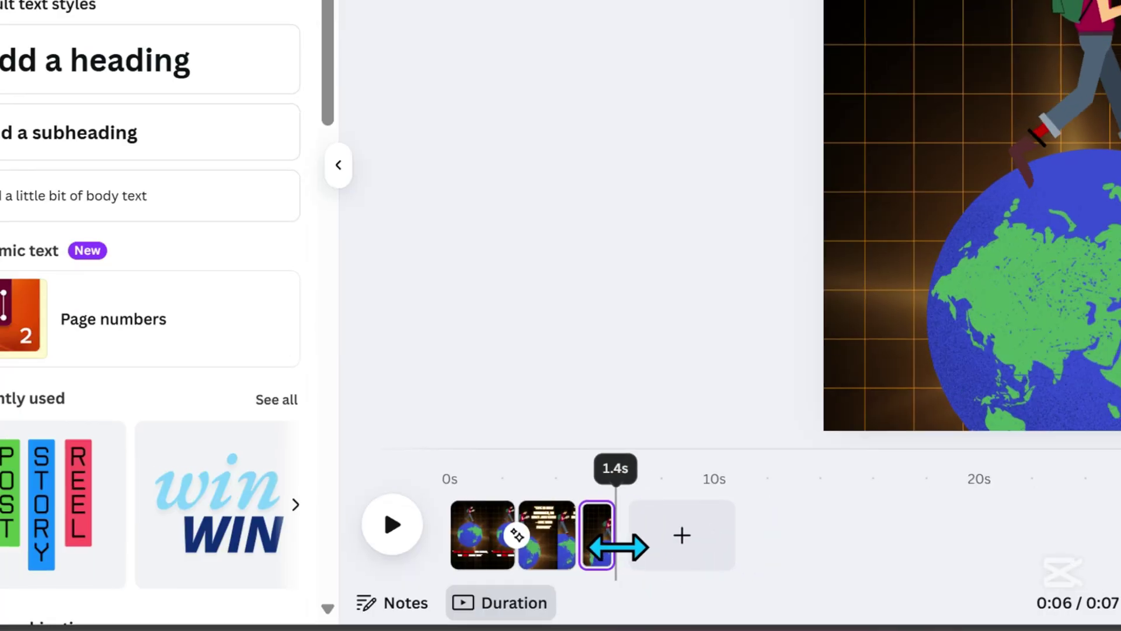
# Duplicate the third page to create a fourth page
pyautogui.rightClick(619, 552)
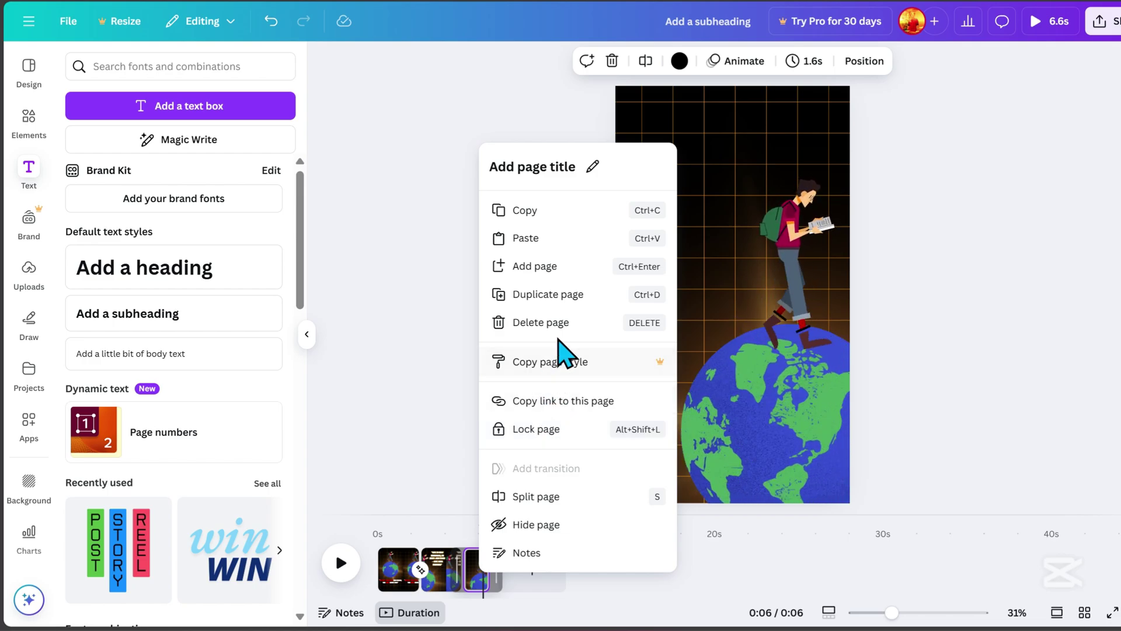
pyautogui.click(547, 293)
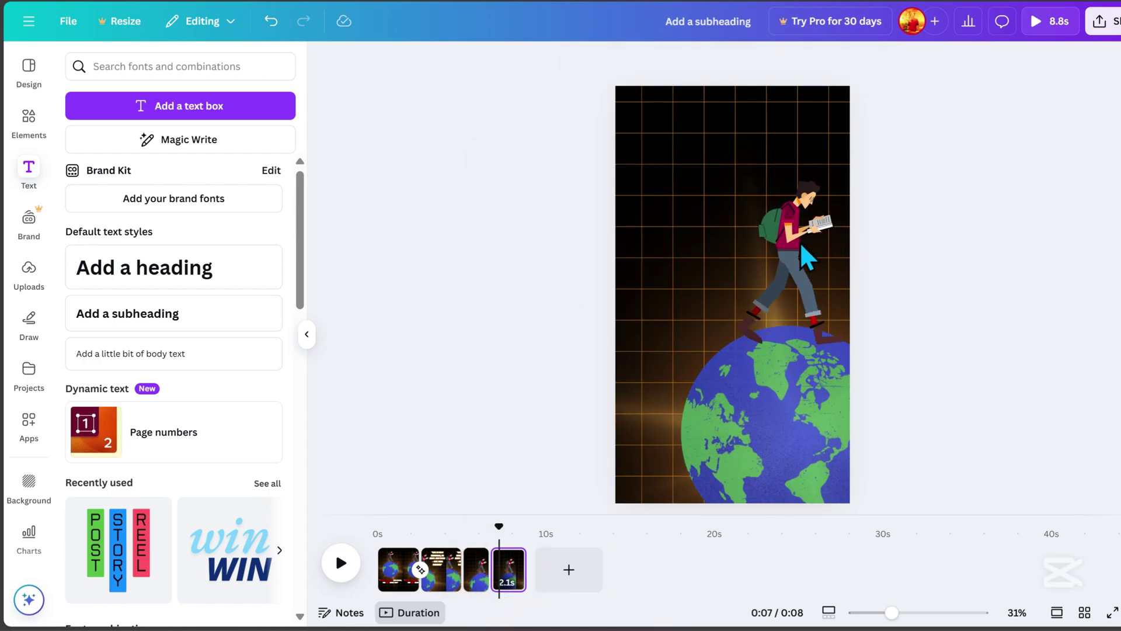
# Remove the Rise animations from the walking man and the globe on the copy
pyautogui.click(808, 256)
pyautogui.click(764, 61)
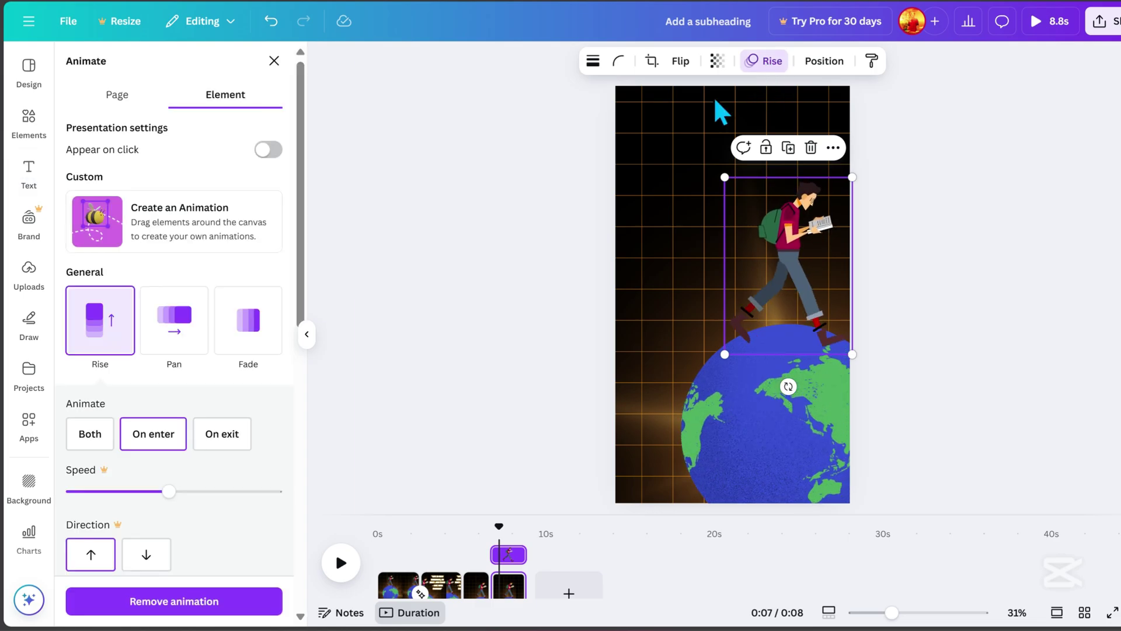
pyautogui.click(202, 601)
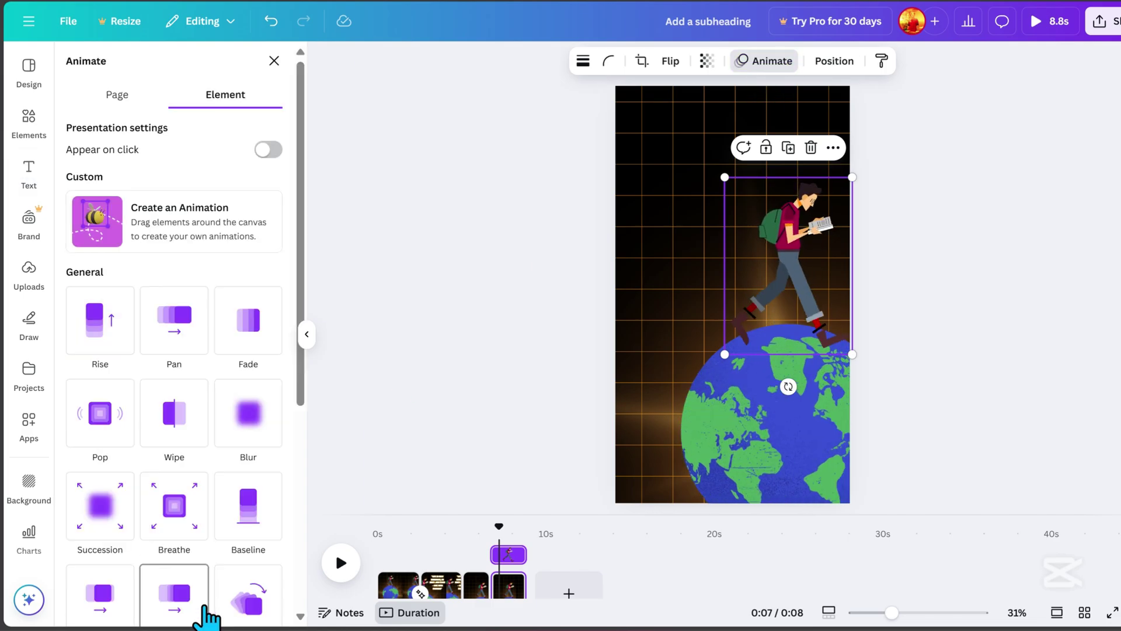
pyautogui.click(788, 487)
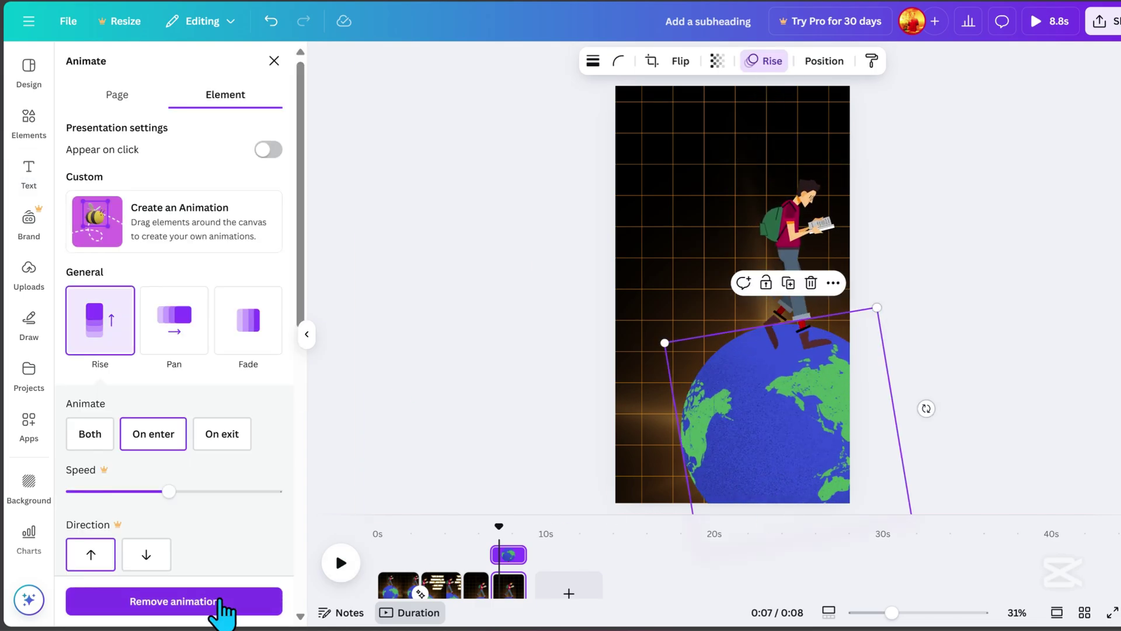
pyautogui.click(202, 601)
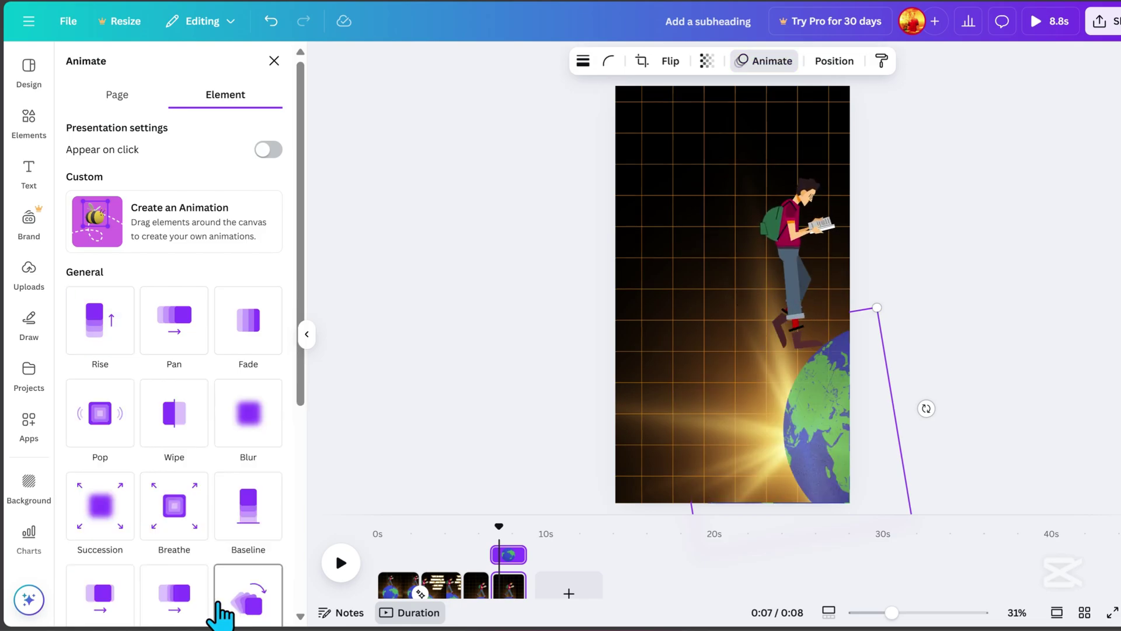
pyautogui.click(793, 220)
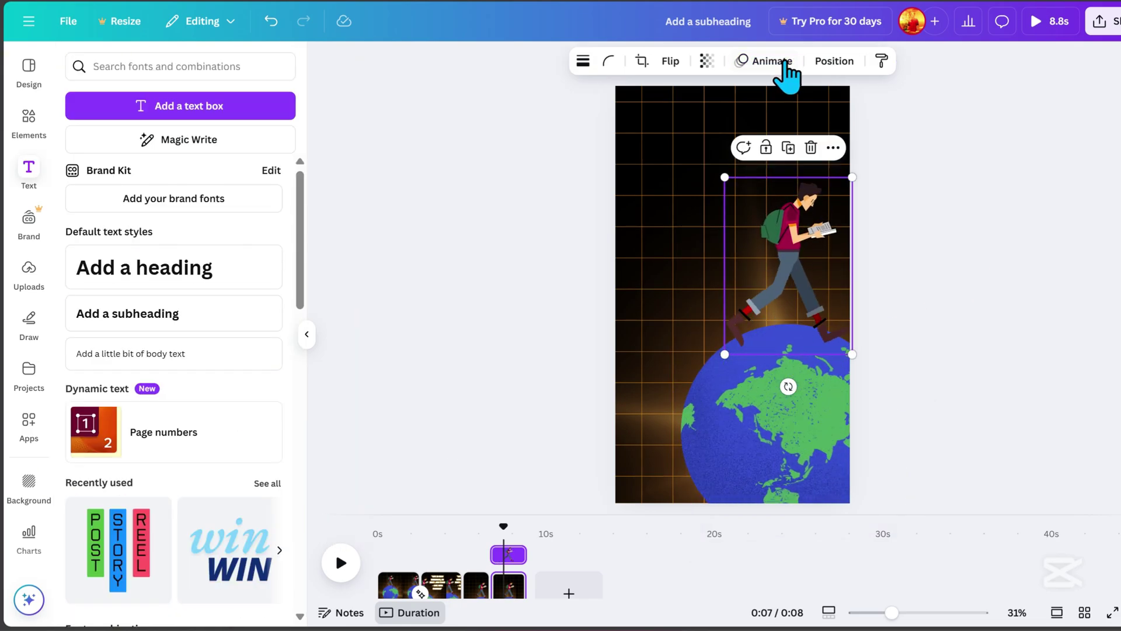
# Record a custom motion path carrying the man off the right edge, with Steady movement
pyautogui.click(769, 61)
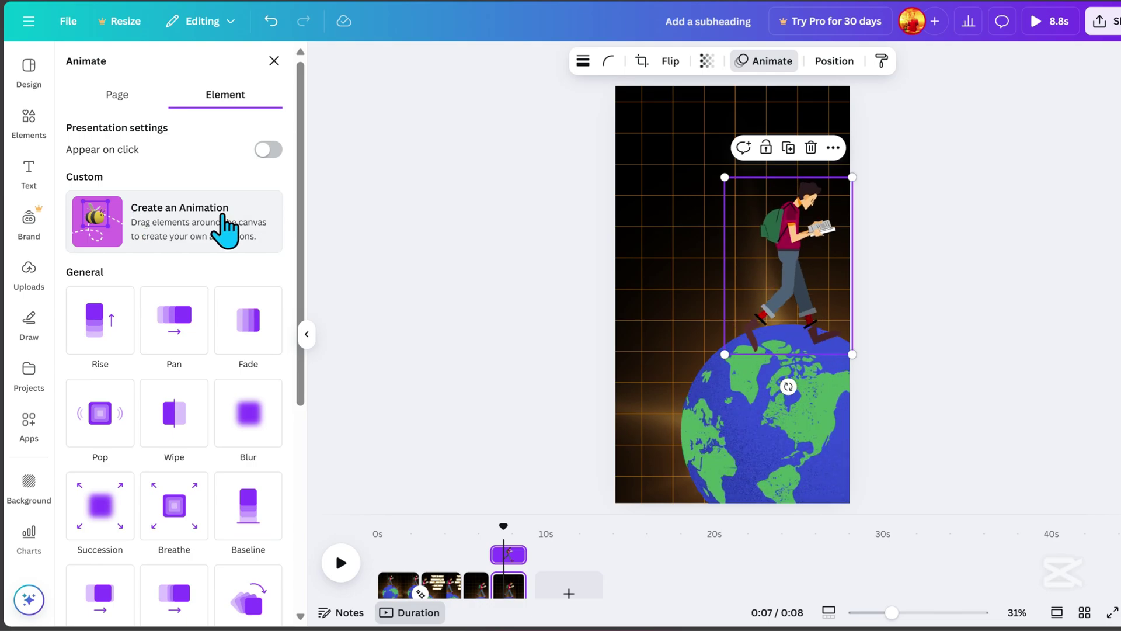
pyautogui.click(226, 226)
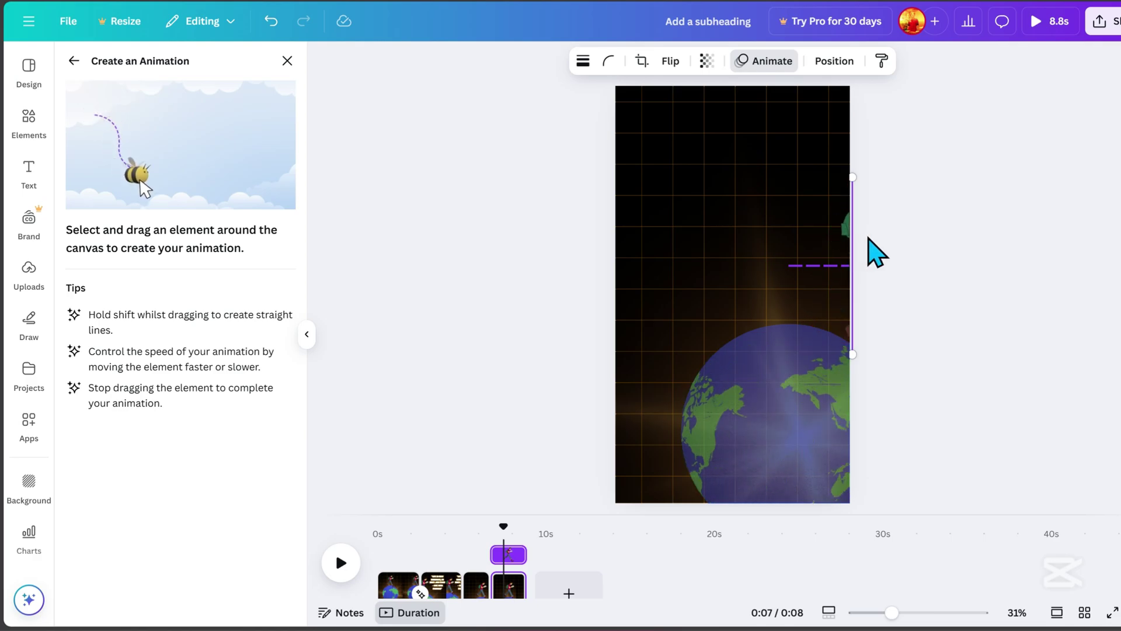
pyautogui.click(207, 115)
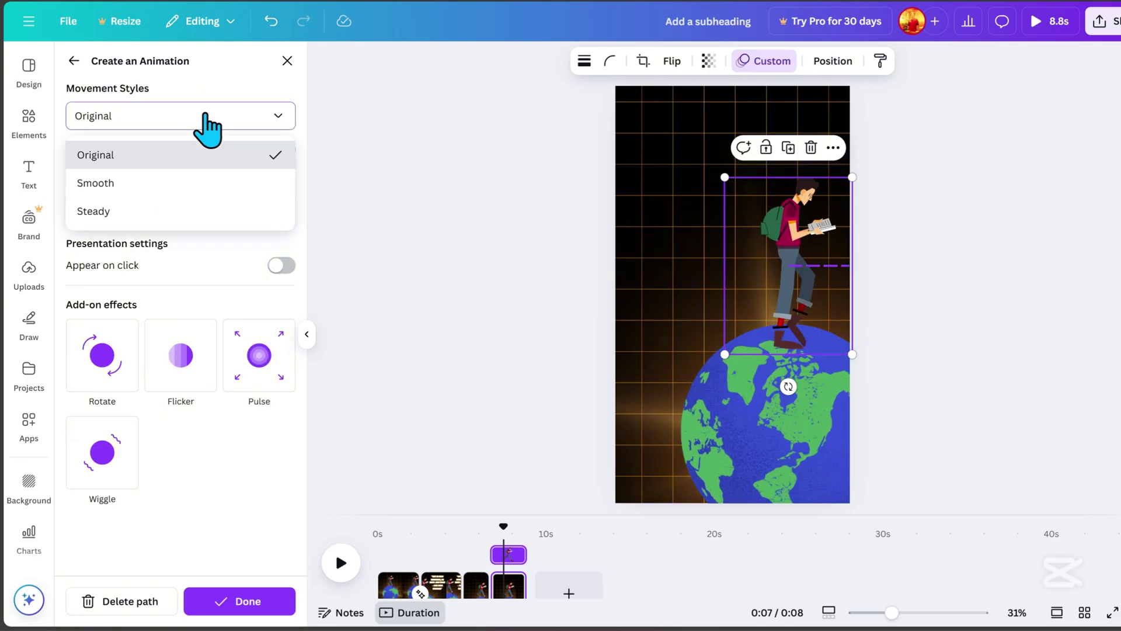
pyautogui.click(94, 210)
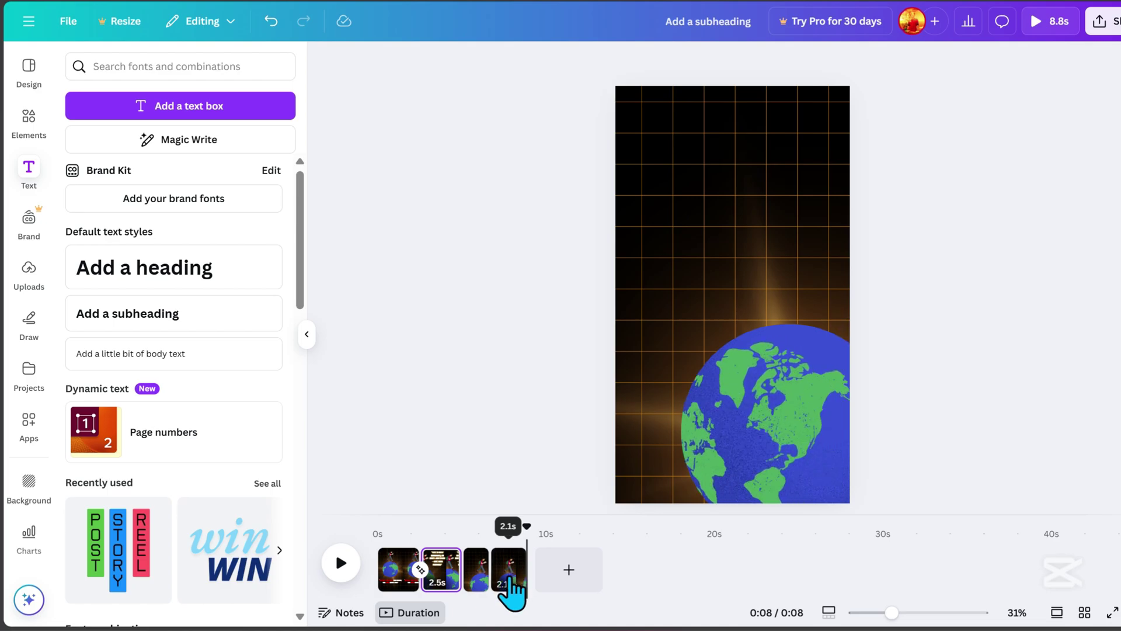
# Duplicate the fourth page and delete the walking man from the copy
pyautogui.rightClick(510, 578)
pyautogui.click(579, 324)
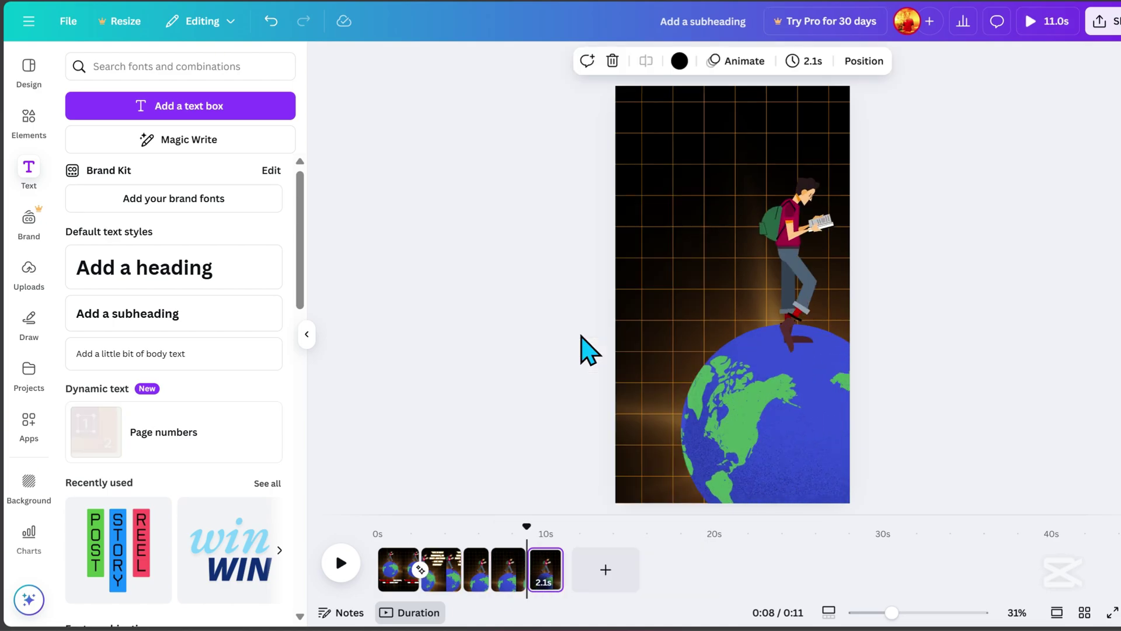
pyautogui.click(824, 232)
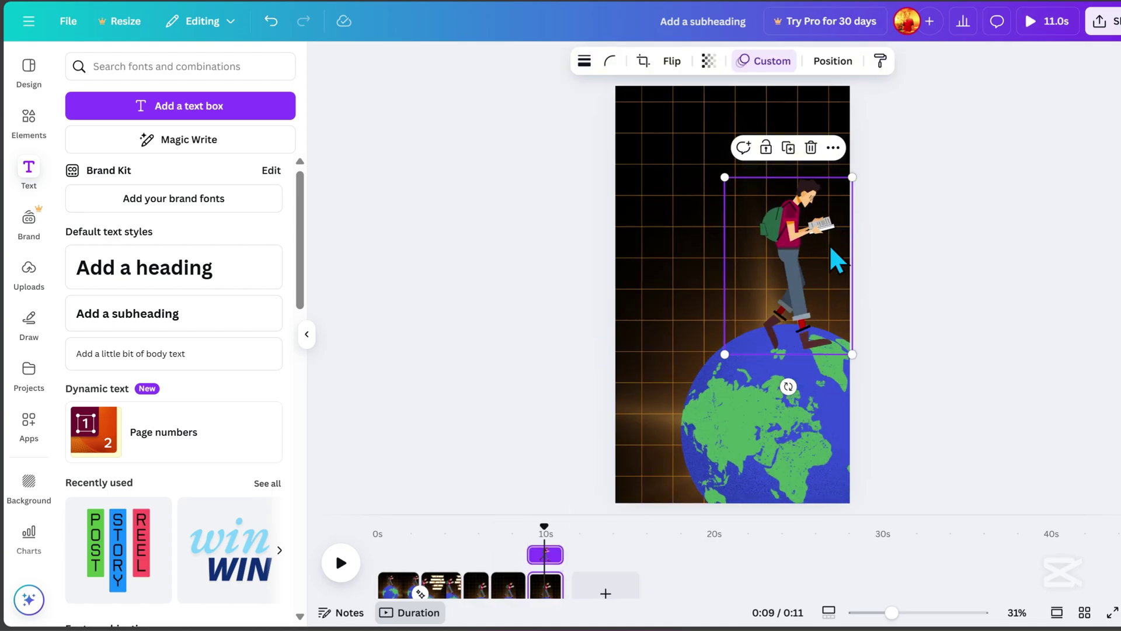
pyautogui.press('Delete')
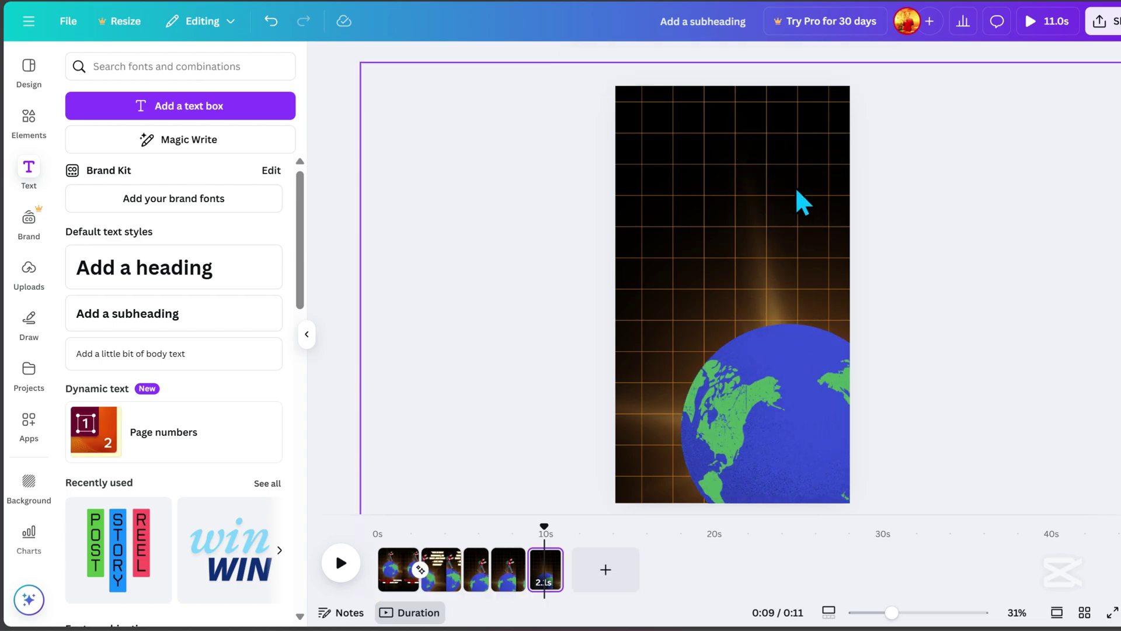
# Select the globe and glow layers together and enlarge them hugely
pyautogui.click(764, 390)
pyautogui.click(834, 61)
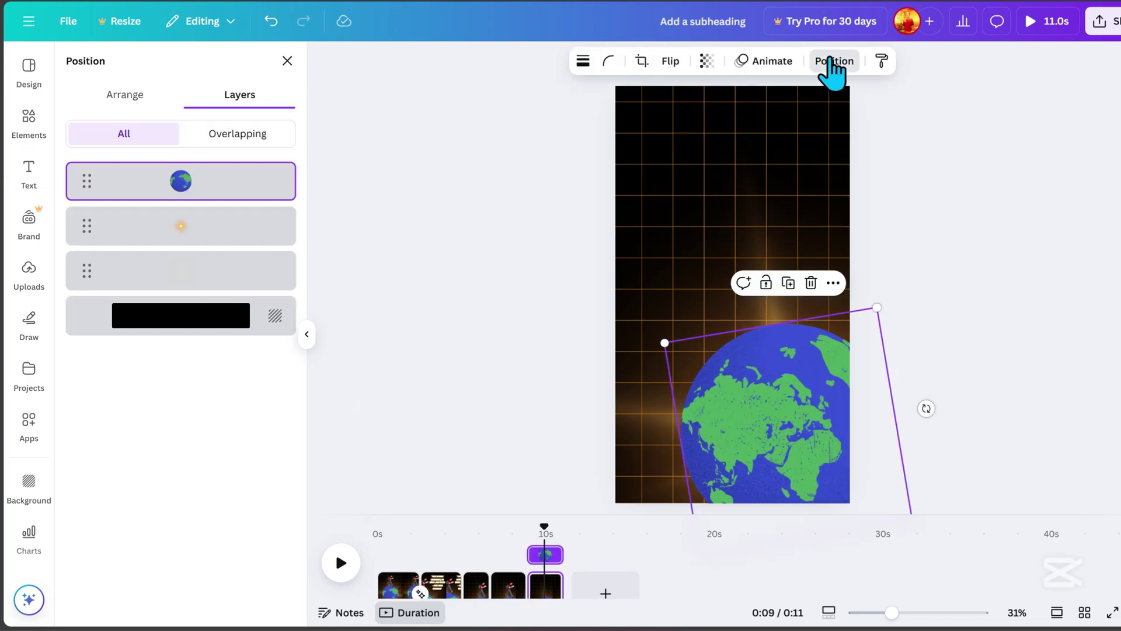
pyautogui.keyDown('shift'); pyautogui.click(231, 226); pyautogui.keyUp('shift')
pyautogui.scroll(-5, 801, 392)
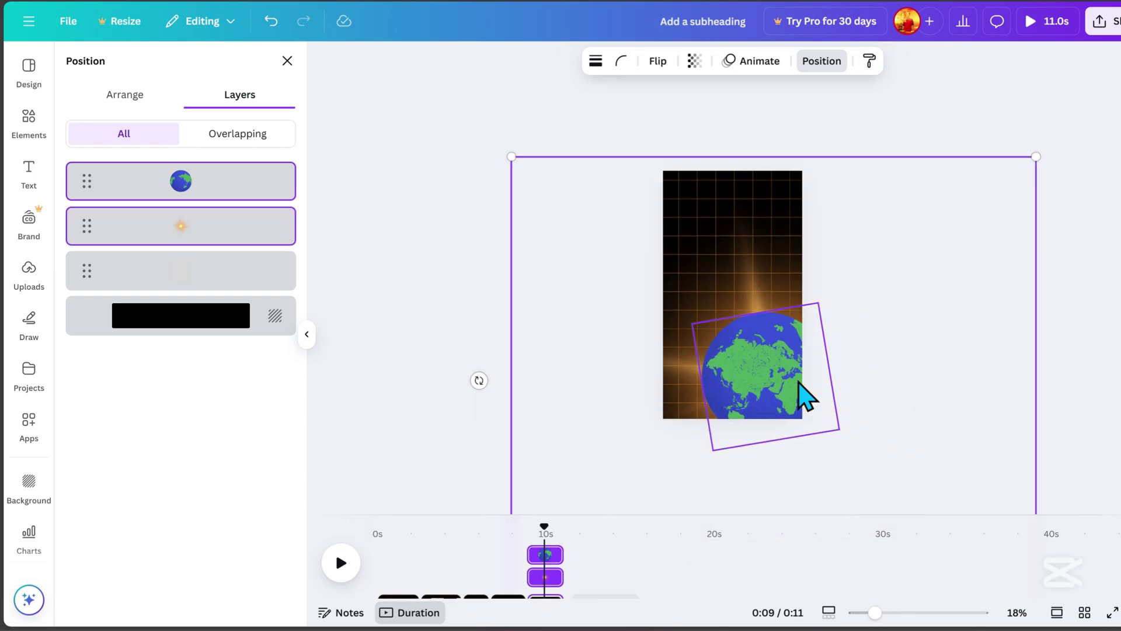
pyautogui.moveTo(602, 212); pyautogui.dragTo(456, 101)
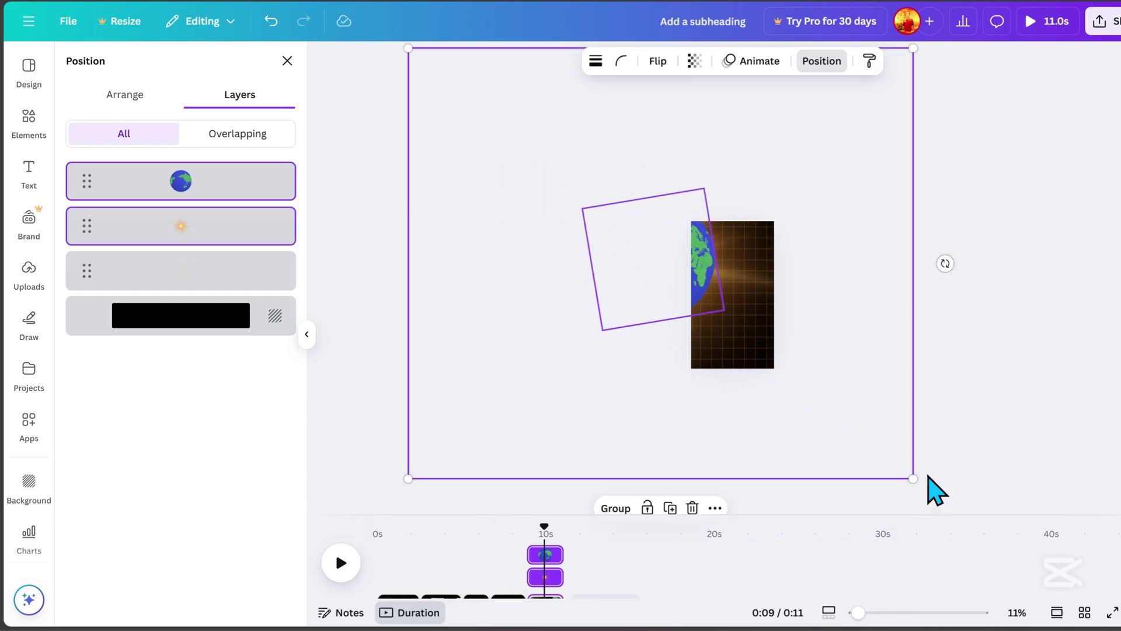
pyautogui.moveTo(914, 478); pyautogui.dragTo(968, 516)
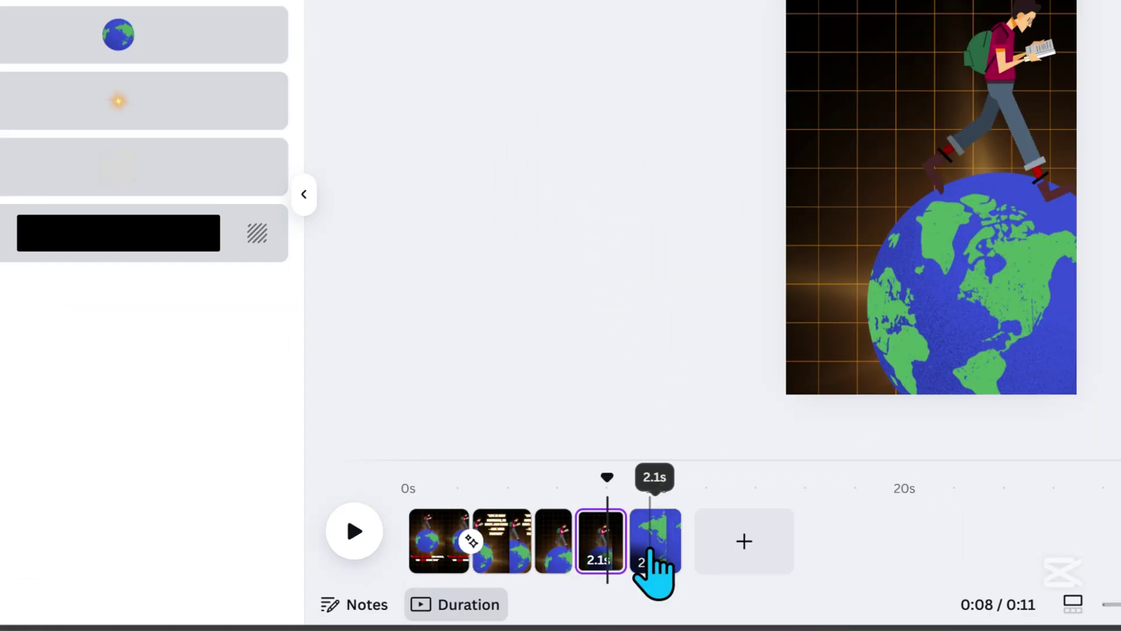
# Apply a half-second Match & Move transition between pages four and five
pyautogui.click(628, 525)
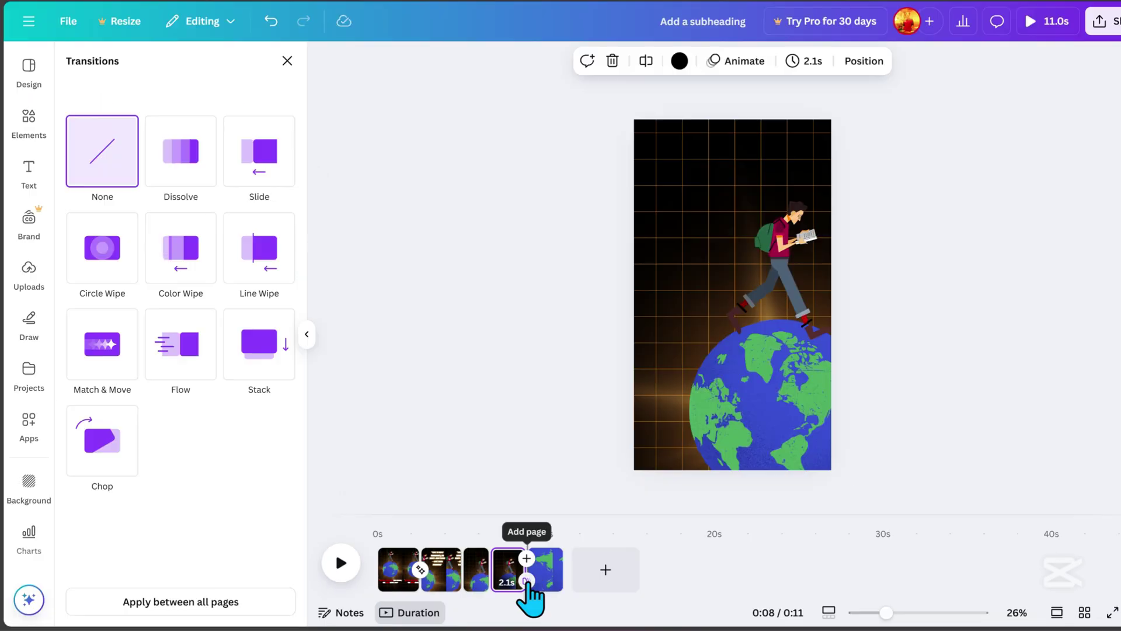
pyautogui.click(102, 351)
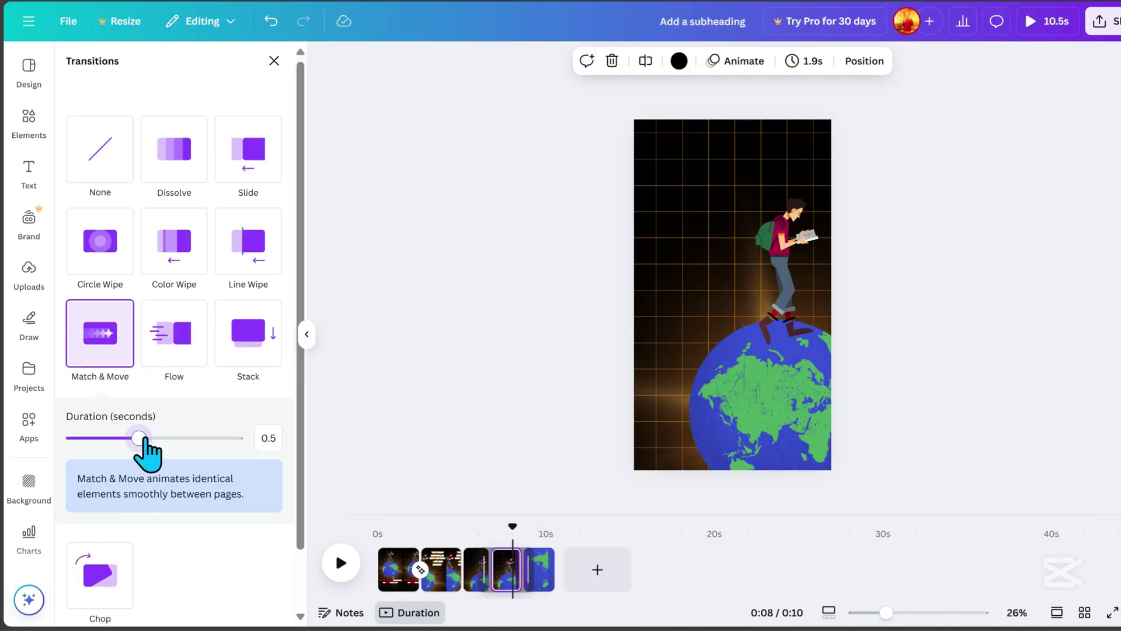
pyautogui.moveTo(140, 438); pyautogui.dragTo(224, 438)
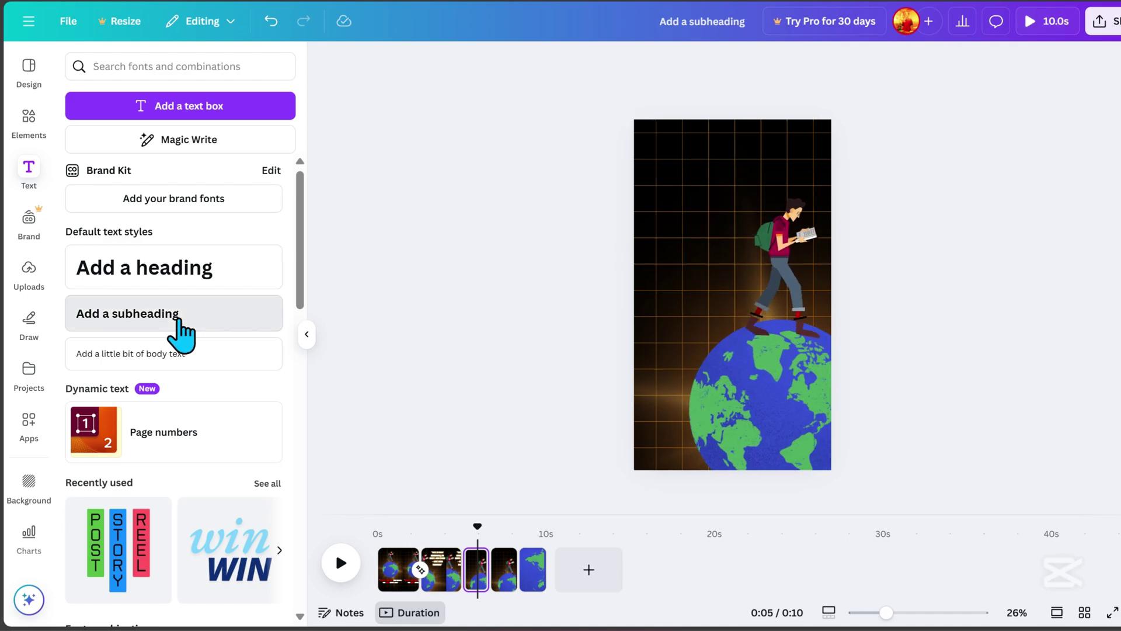
# Add a large subheading at the top of the page in Norwester font
pyautogui.click(173, 312)
pyautogui.write('KNOW YOUR')
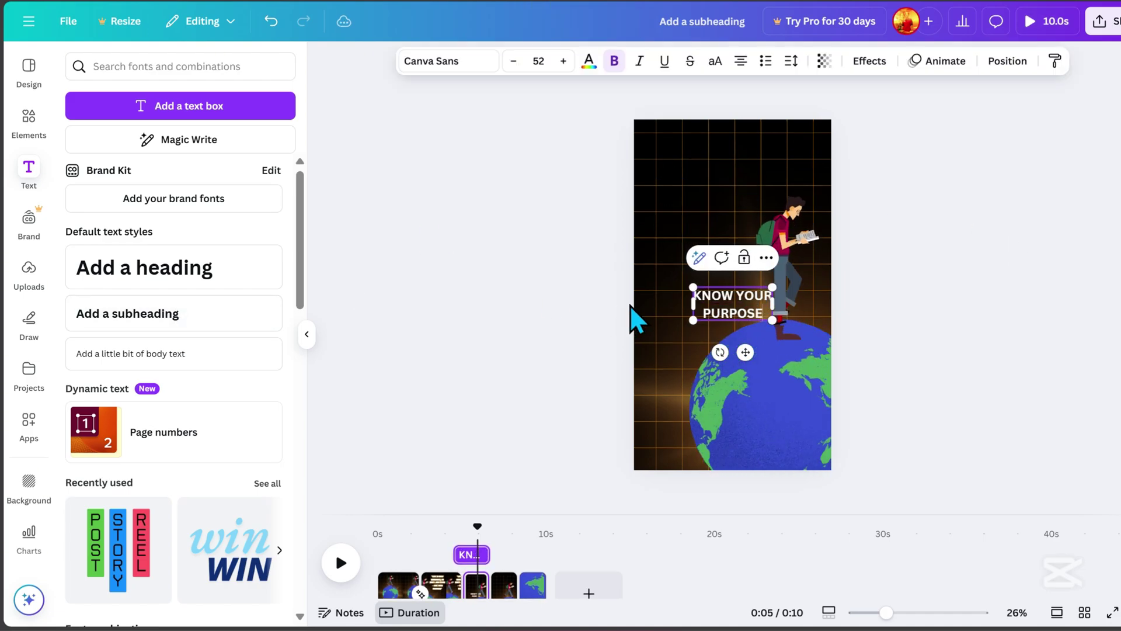
pyautogui.moveTo(774, 319); pyautogui.dragTo(832, 351)
pyautogui.moveTo(754, 289); pyautogui.dragTo(723, 175)
pyautogui.click(447, 60)
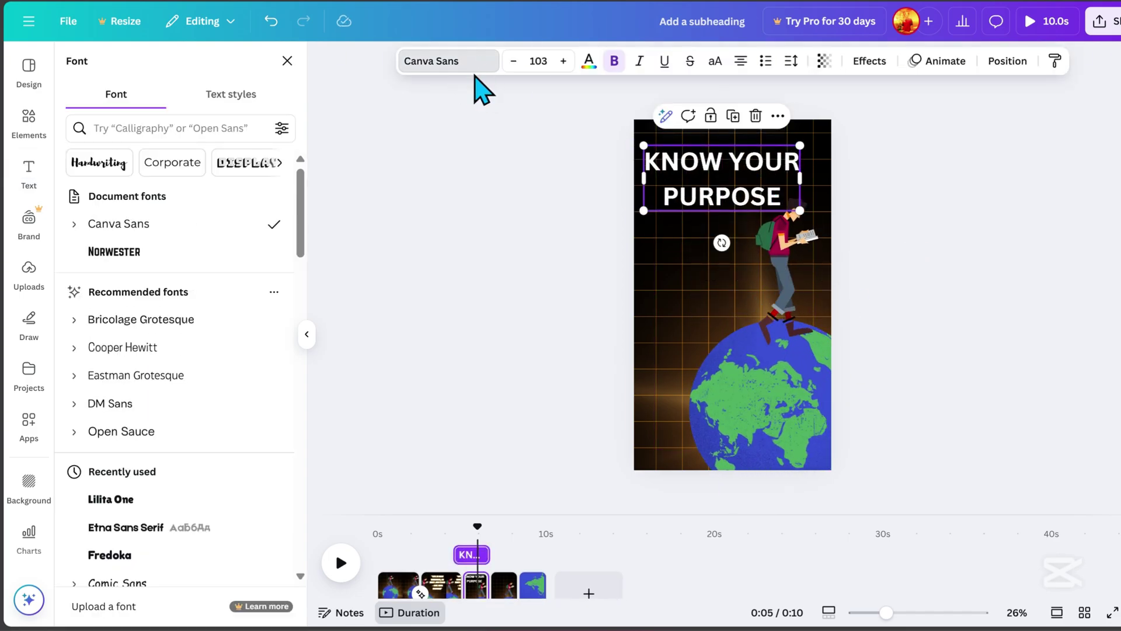
pyautogui.click(114, 251)
# Colour the word PURPOSE red and give the title an Ascend animation
pyautogui.click(588, 61)
pyautogui.click(163, 167)
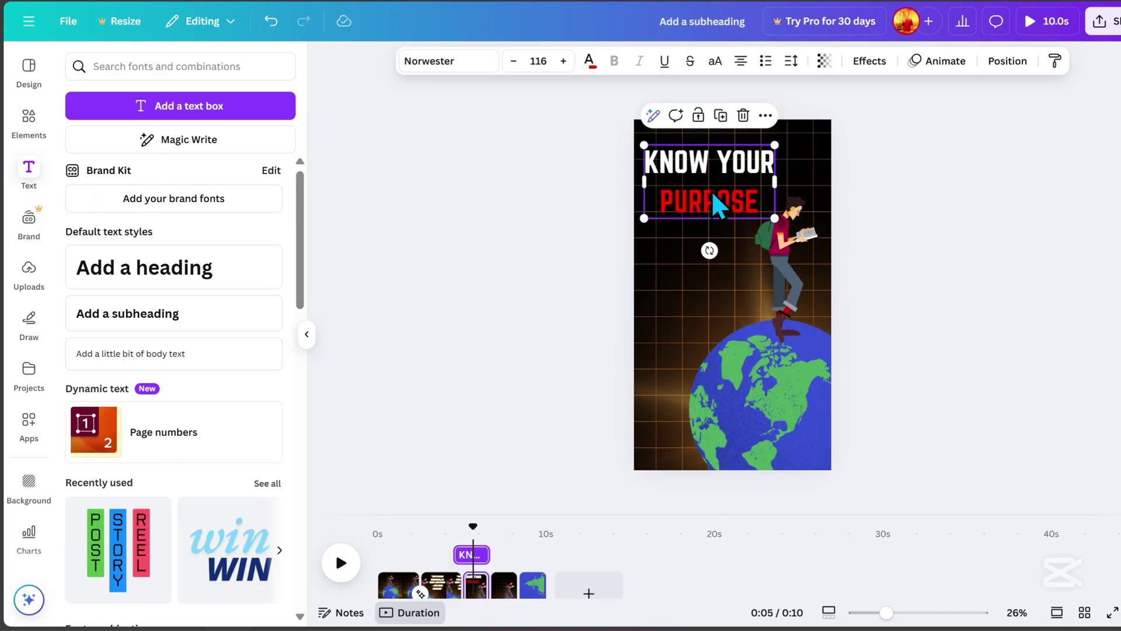
pyautogui.click(937, 61)
pyautogui.scroll(-2, 176, 421)
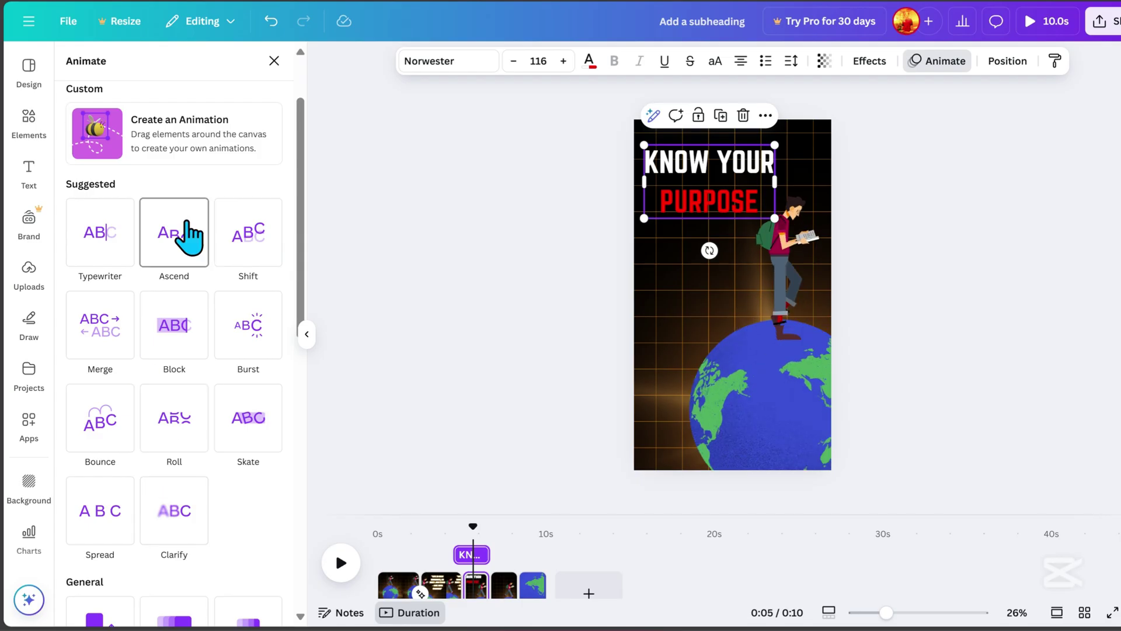
pyautogui.click(173, 232)
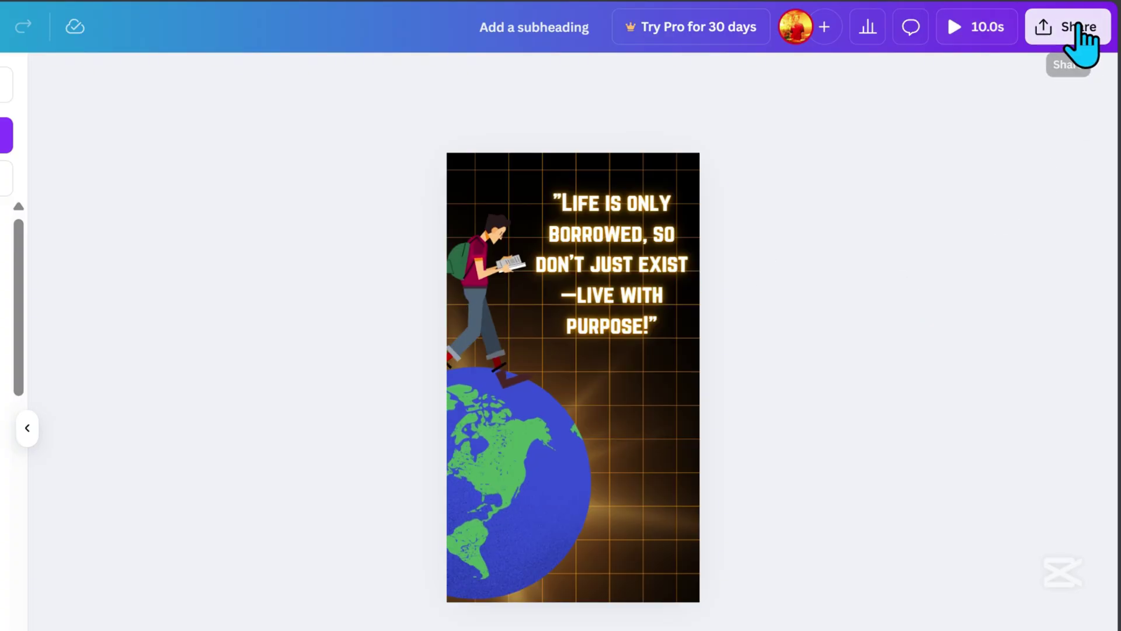
# Download all five pages as a 1080p MP4 video via Share > Download
pyautogui.click(1079, 27)
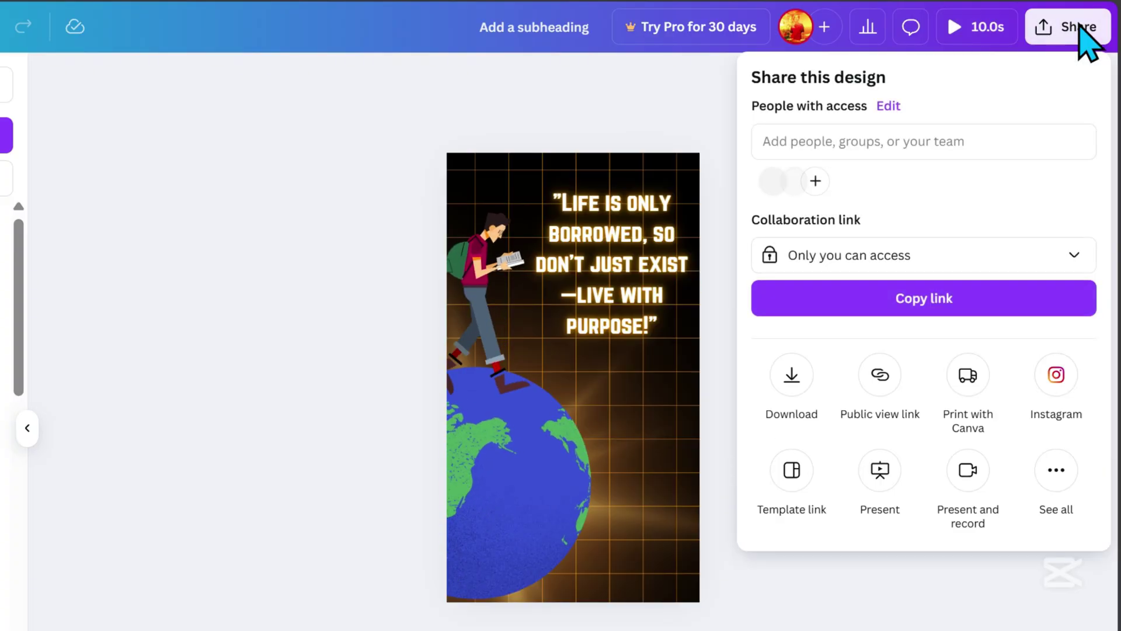
pyautogui.click(791, 386)
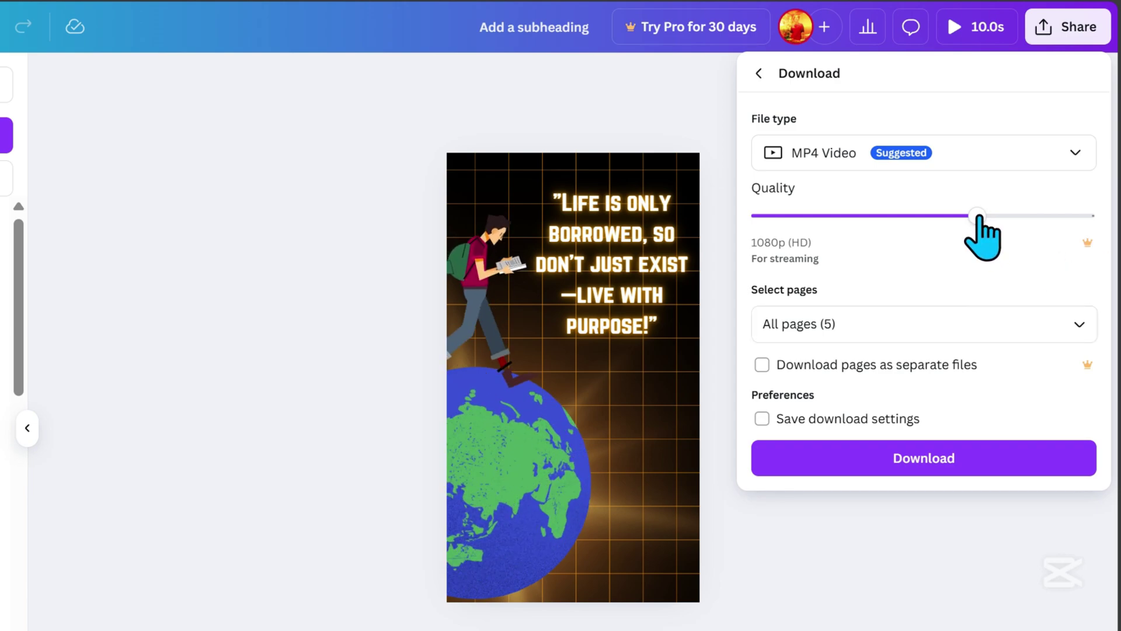
pyautogui.click(927, 458)
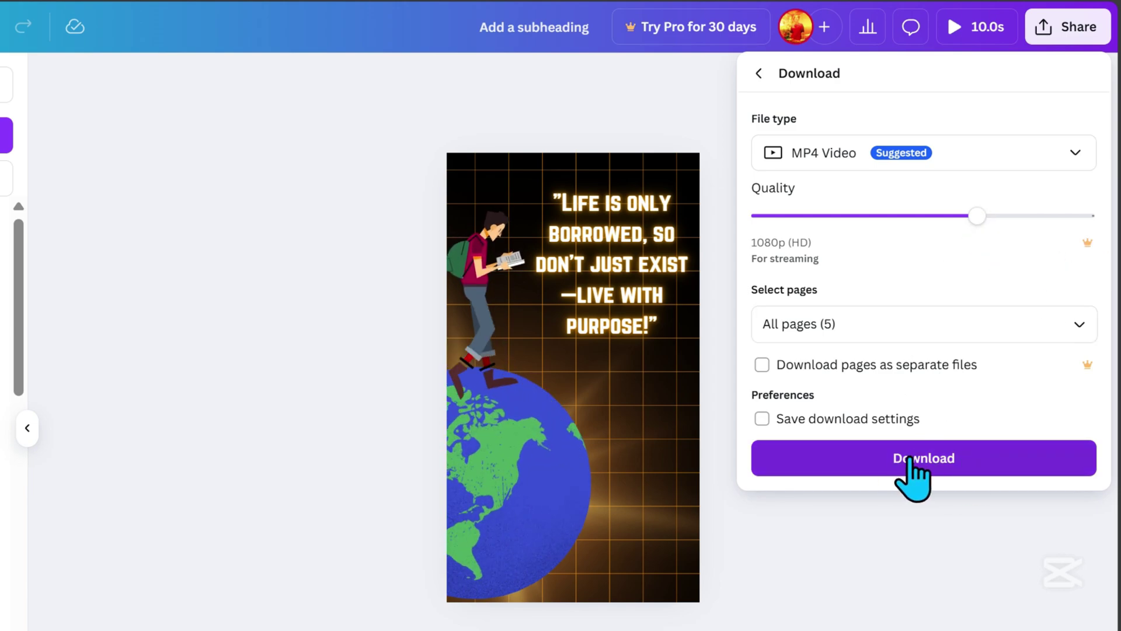